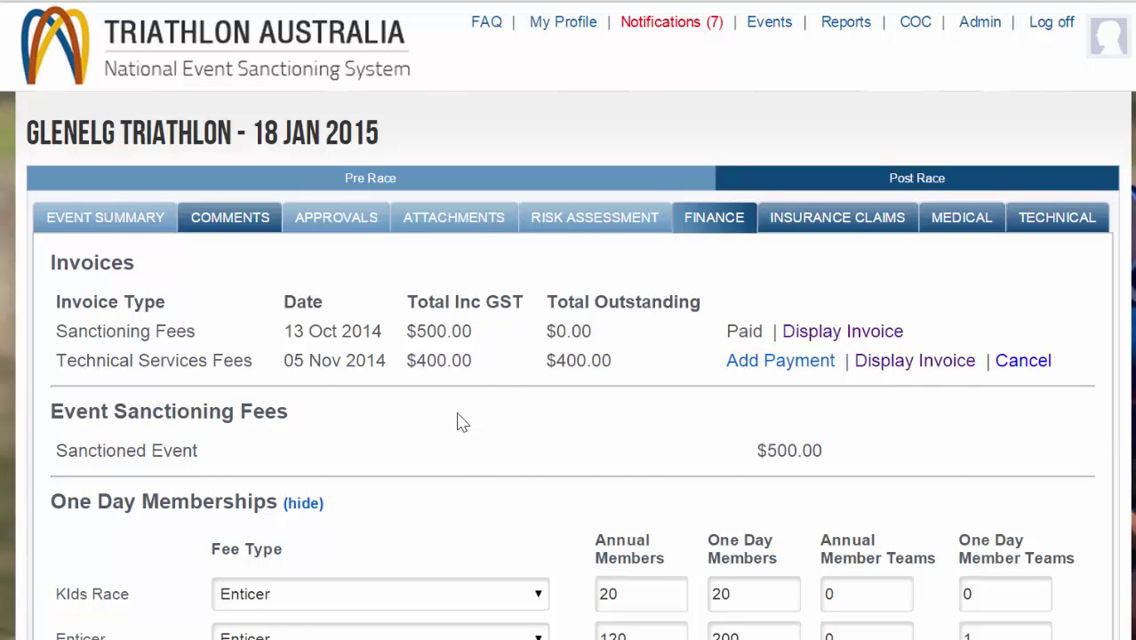
Collapse the One Day Memberships section of the event's finances and expand it again.
{"action": "scroll", "coordinate": [460, 422], "scroll_direction": "down", "scroll_amount": 1}
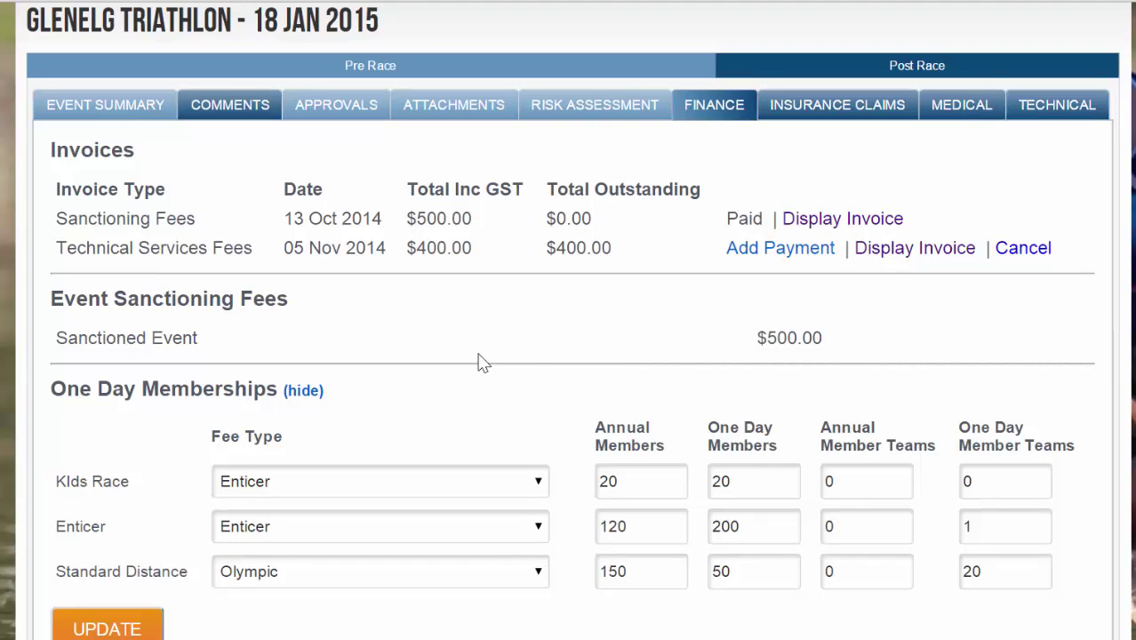
{"action": "left_click", "coordinate": [303, 392]}
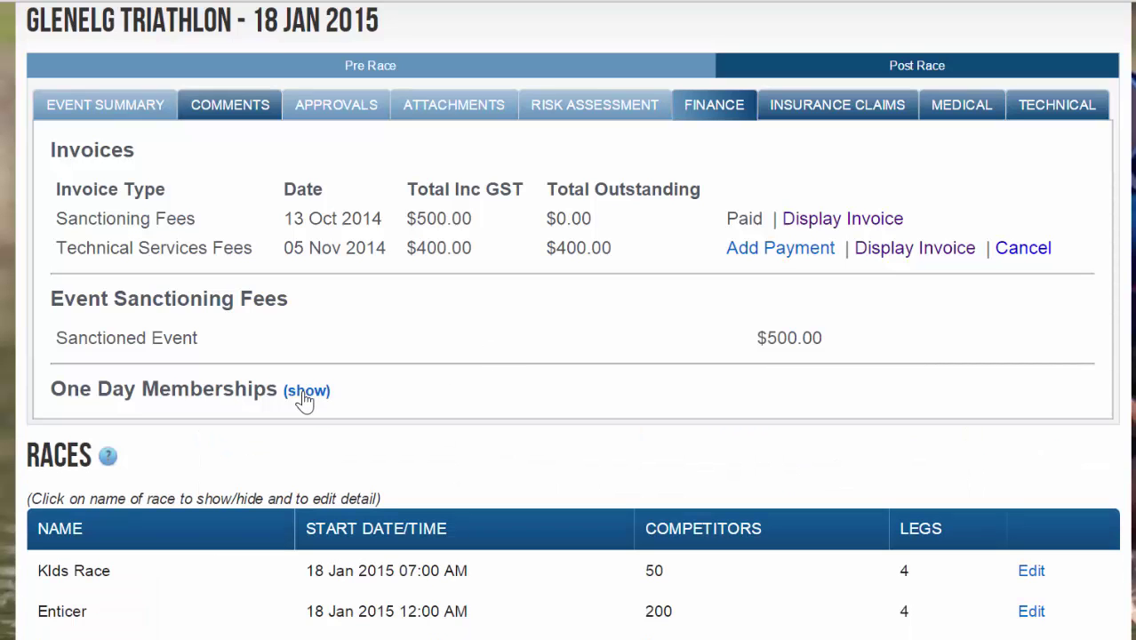
{"action": "left_click", "coordinate": [303, 392]}
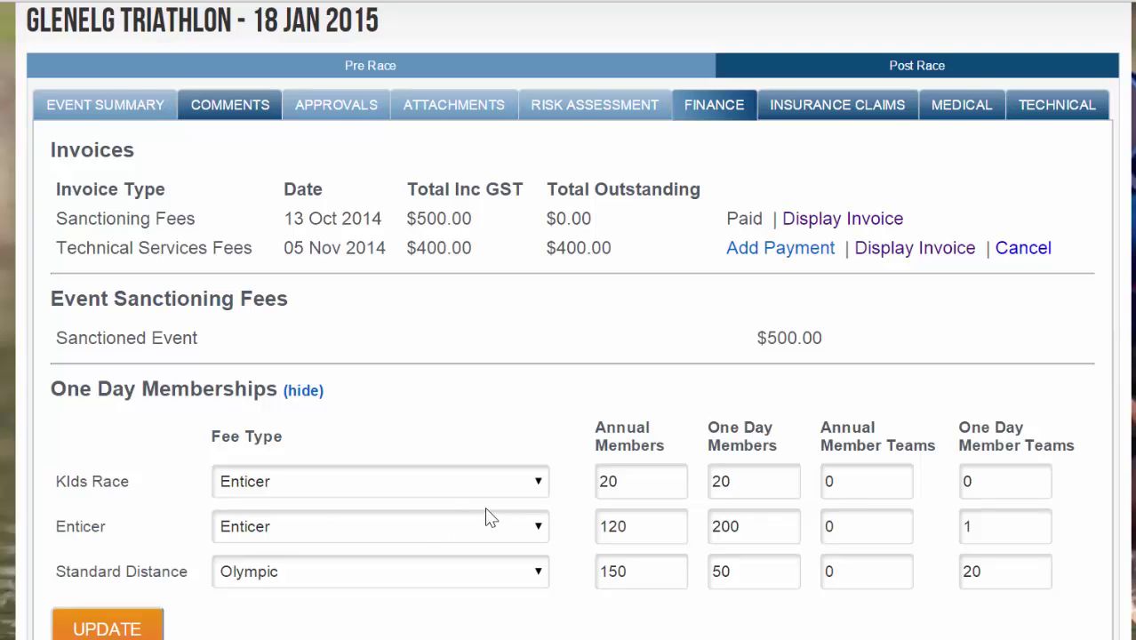
Check the fee type options, keep Enticer for the Kids Race and Olympic for Standard Distance, and update the One Day Memberships.
{"action": "left_click", "coordinate": [539, 485]}
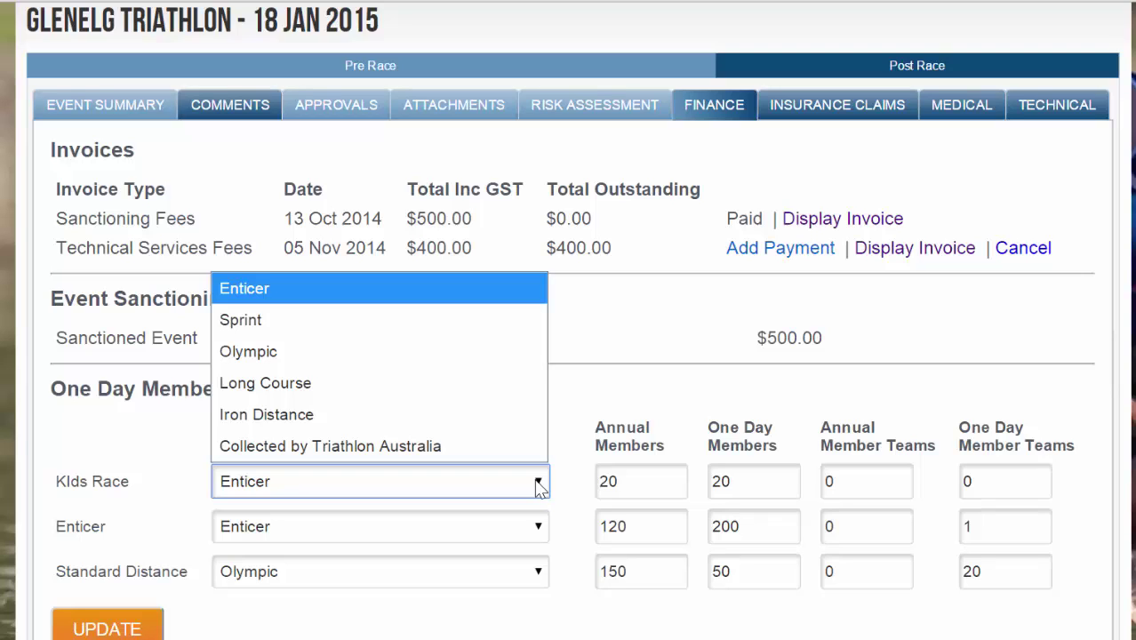
{"action": "left_click", "coordinate": [537, 487]}
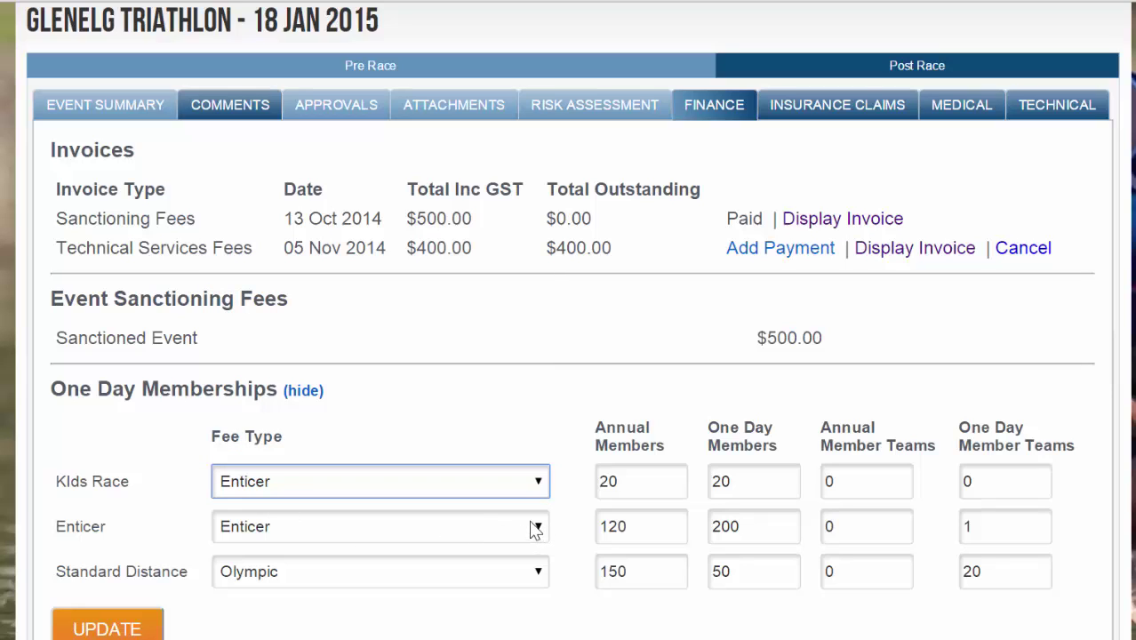
{"action": "left_click", "coordinate": [538, 569]}
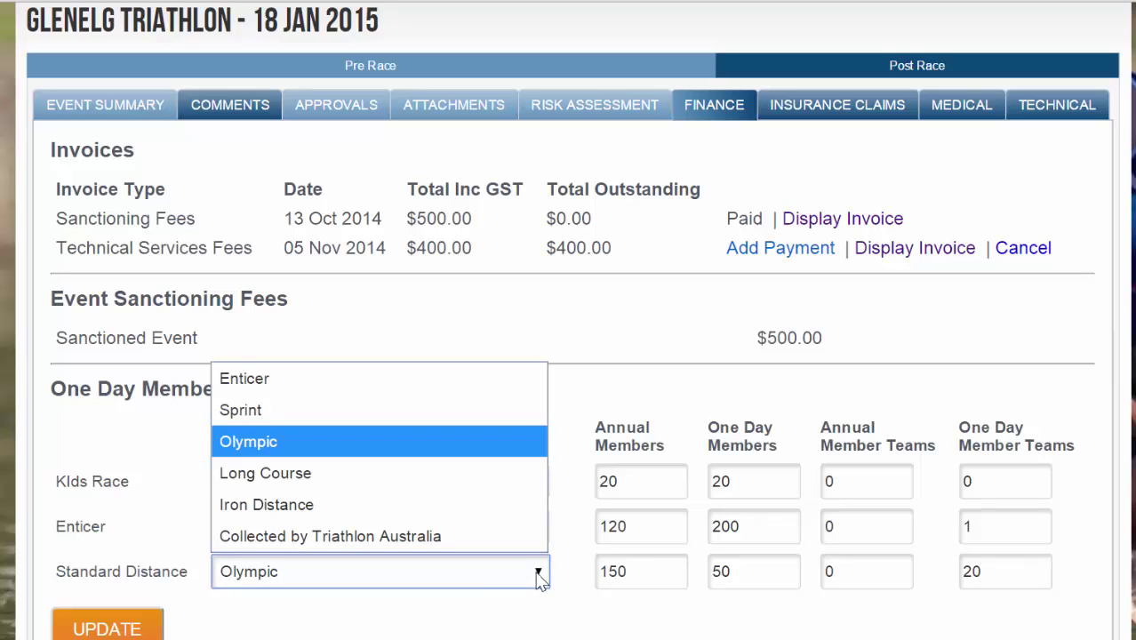
{"action": "left_click", "coordinate": [507, 449]}
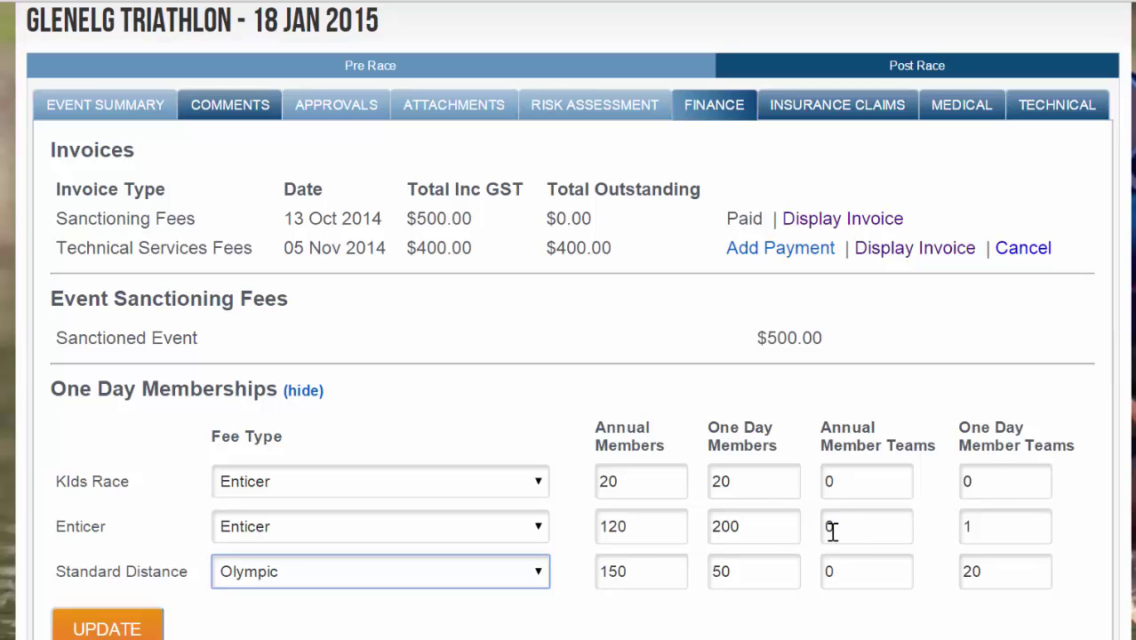
{"action": "left_click", "coordinate": [135, 633]}
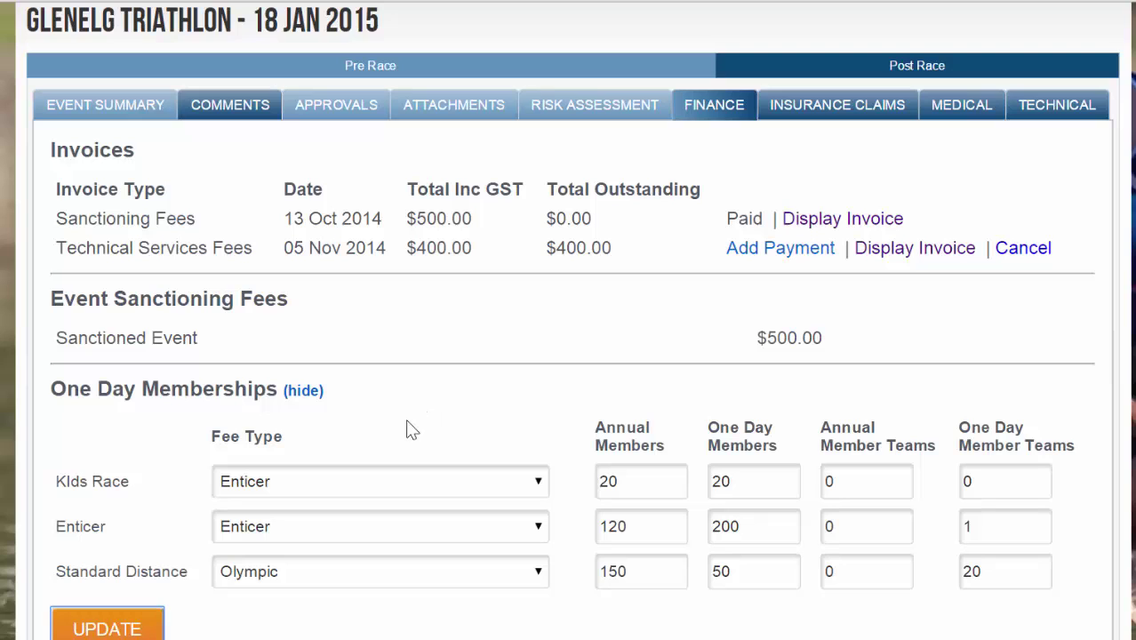
Create the ODM fees invoice for the event and check it in the invoice list.
{"action": "scroll", "coordinate": [412, 413], "scroll_direction": "down", "scroll_amount": 4}
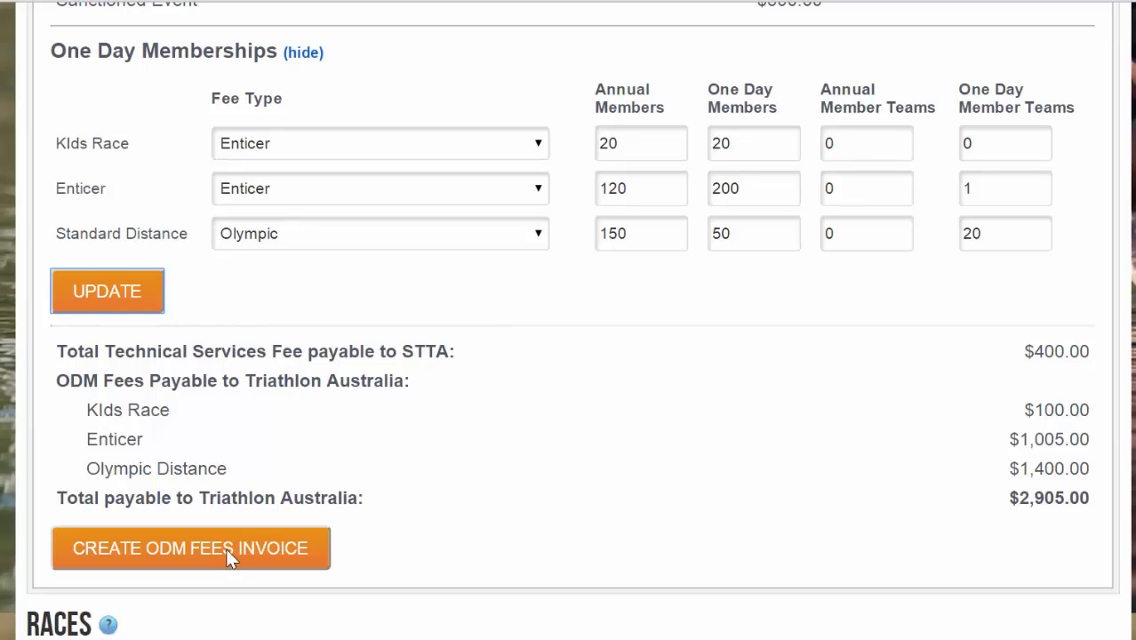
{"action": "left_click", "coordinate": [225, 547]}
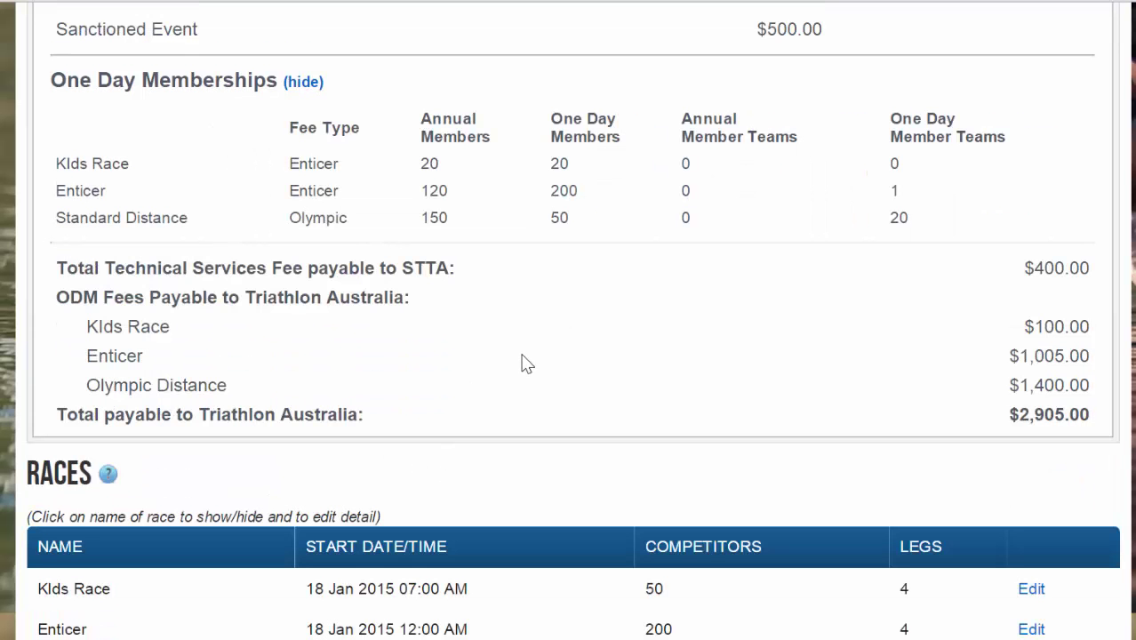
{"action": "scroll", "coordinate": [609, 355], "scroll_direction": "up", "scroll_amount": 2}
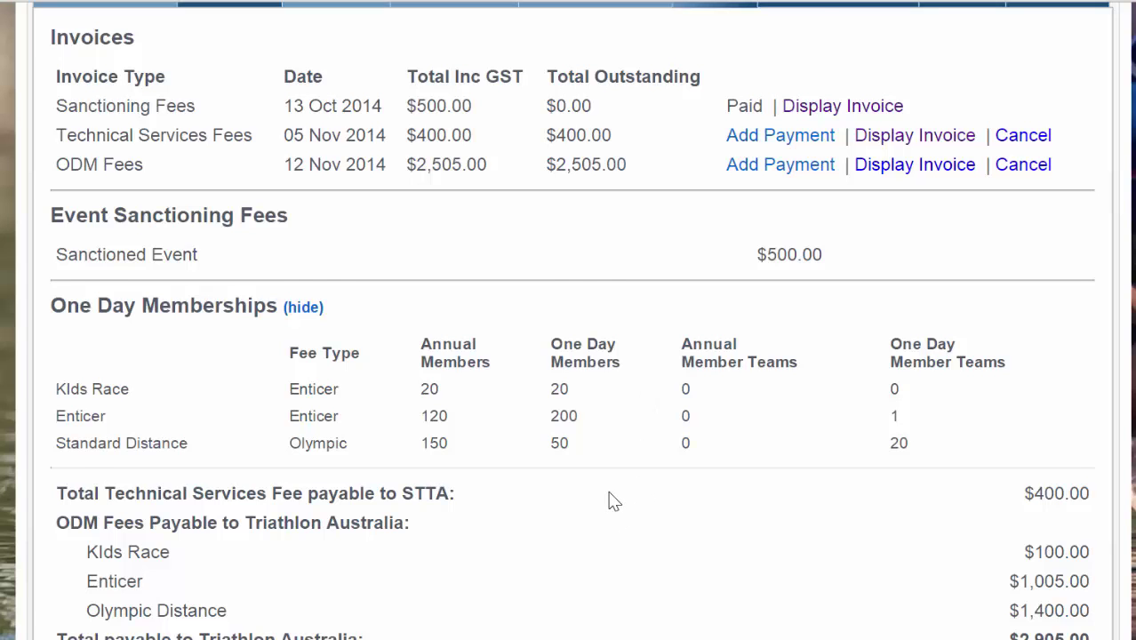
Expand the Participants section below the races to show its template download and upload options.
{"action": "scroll", "coordinate": [610, 500], "scroll_direction": "down", "scroll_amount": 1}
{"action": "scroll", "coordinate": [585, 409], "scroll_direction": "down", "scroll_amount": 4}
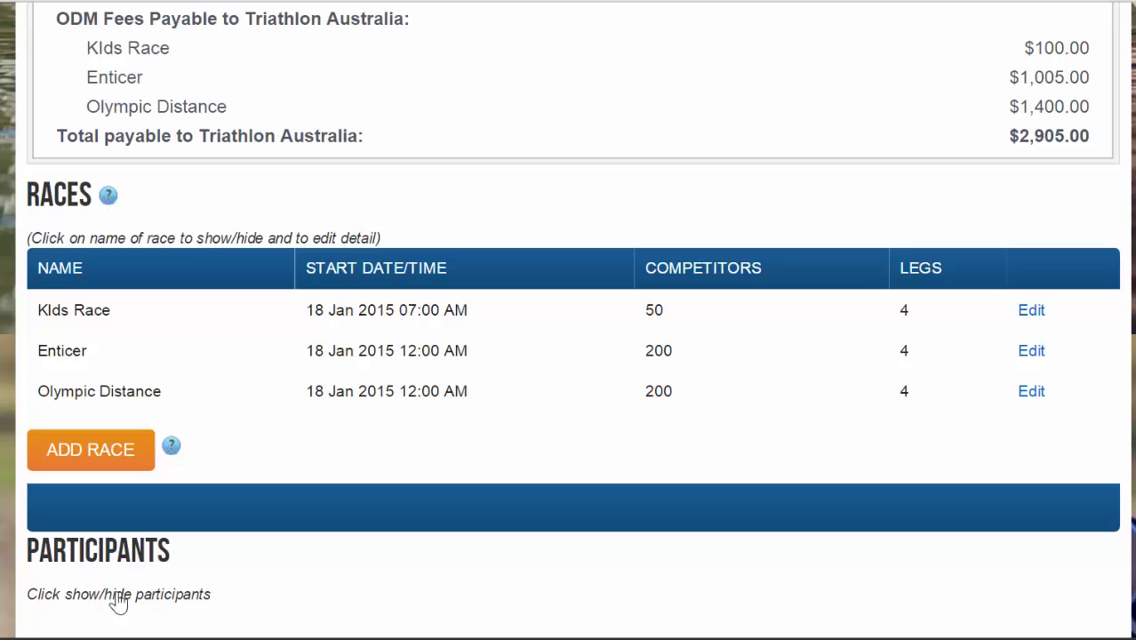
{"action": "left_click", "coordinate": [120, 601]}
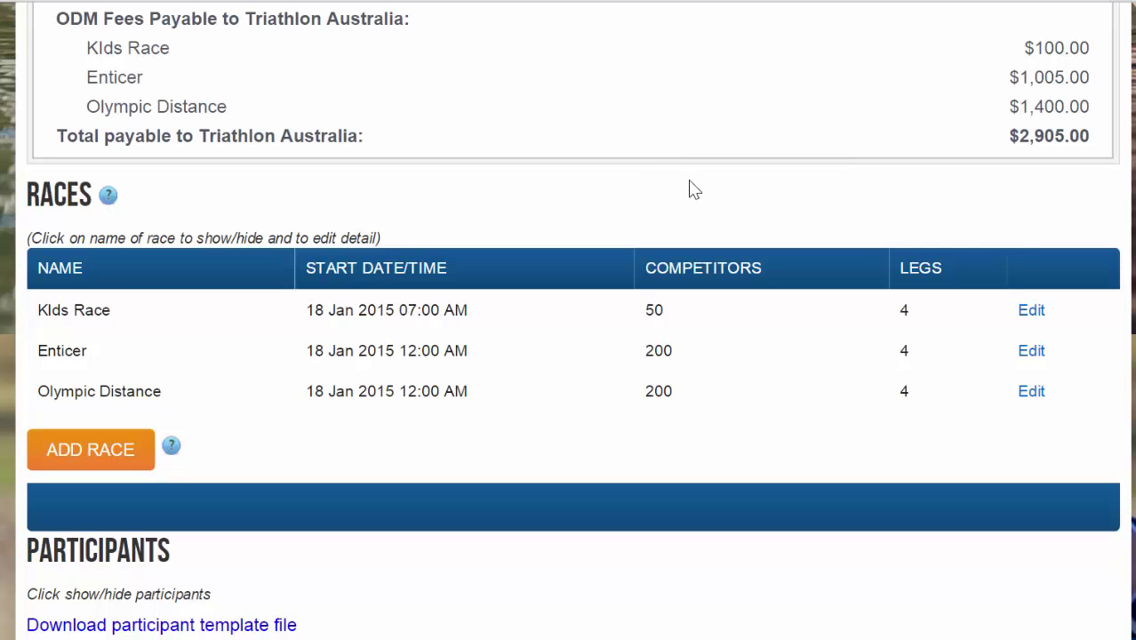
Open the event's post-race insurance claims.
{"action": "scroll", "coordinate": [755, 182], "scroll_direction": "up", "scroll_amount": 2}
{"action": "scroll", "coordinate": [770, 181], "scroll_direction": "up", "scroll_amount": 4}
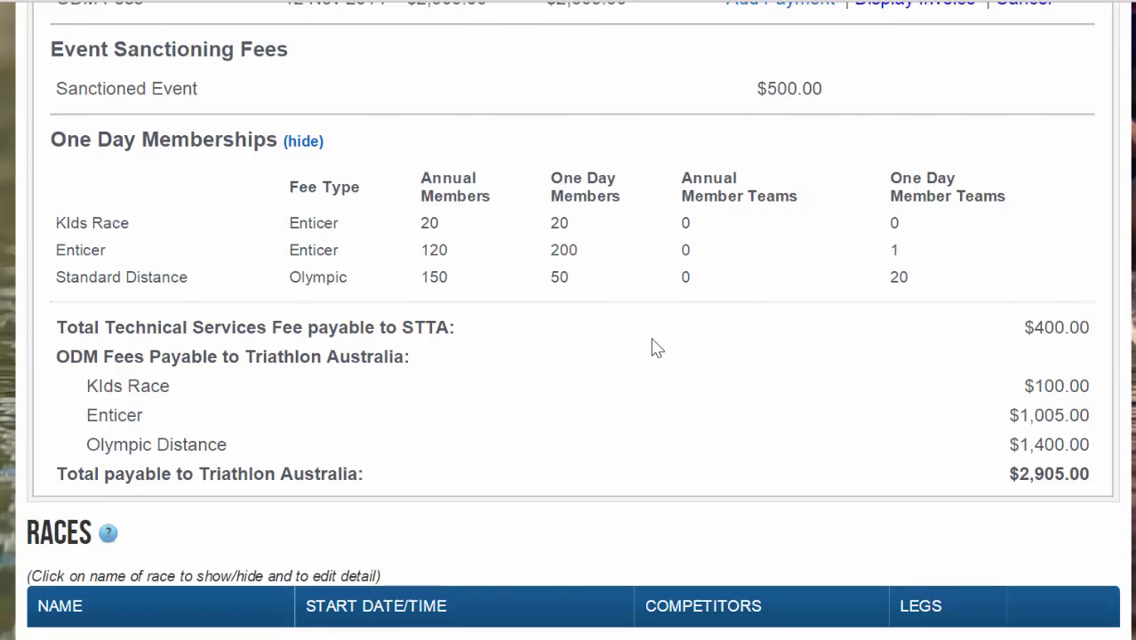
{"action": "scroll", "coordinate": [656, 347], "scroll_direction": "up", "scroll_amount": 2}
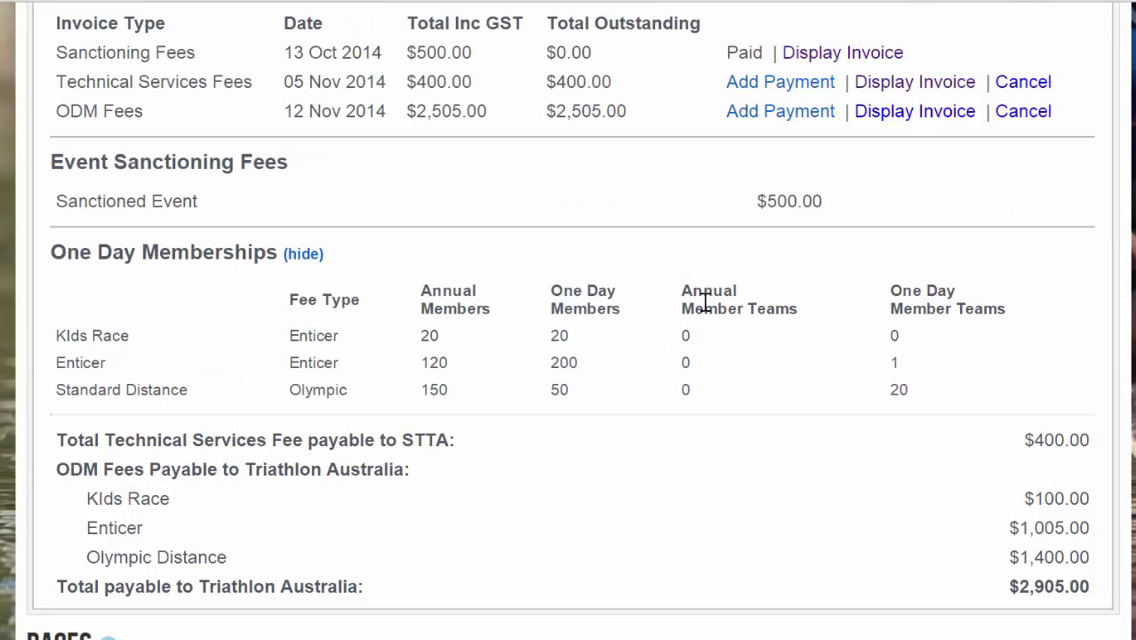
{"action": "scroll", "coordinate": [601, 260], "scroll_direction": "up", "scroll_amount": 2}
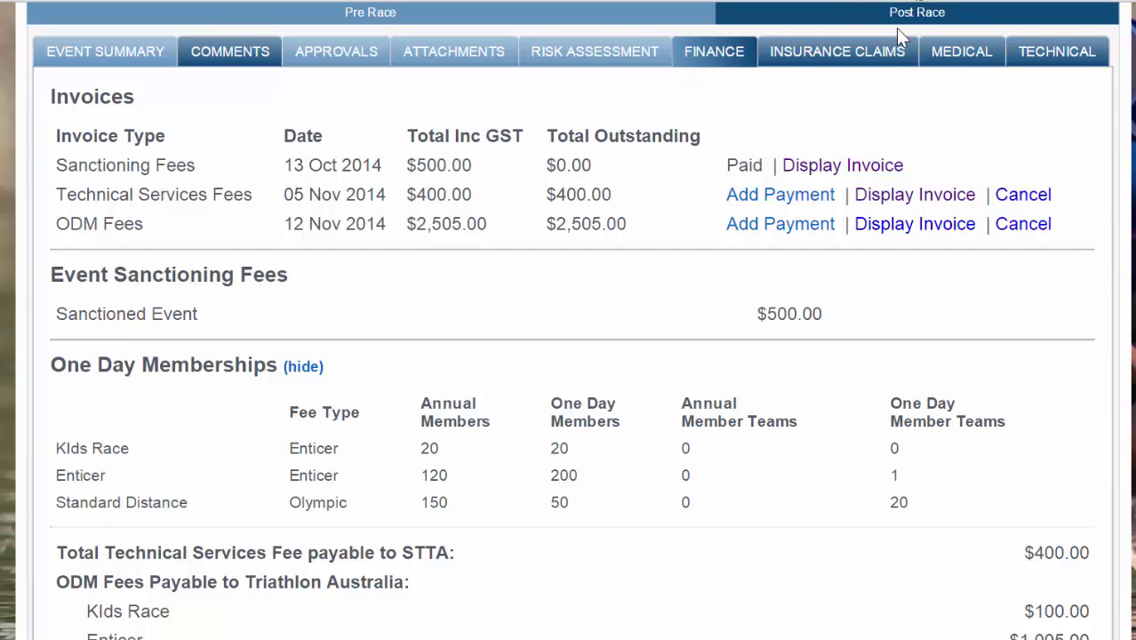
{"action": "left_click", "coordinate": [828, 57]}
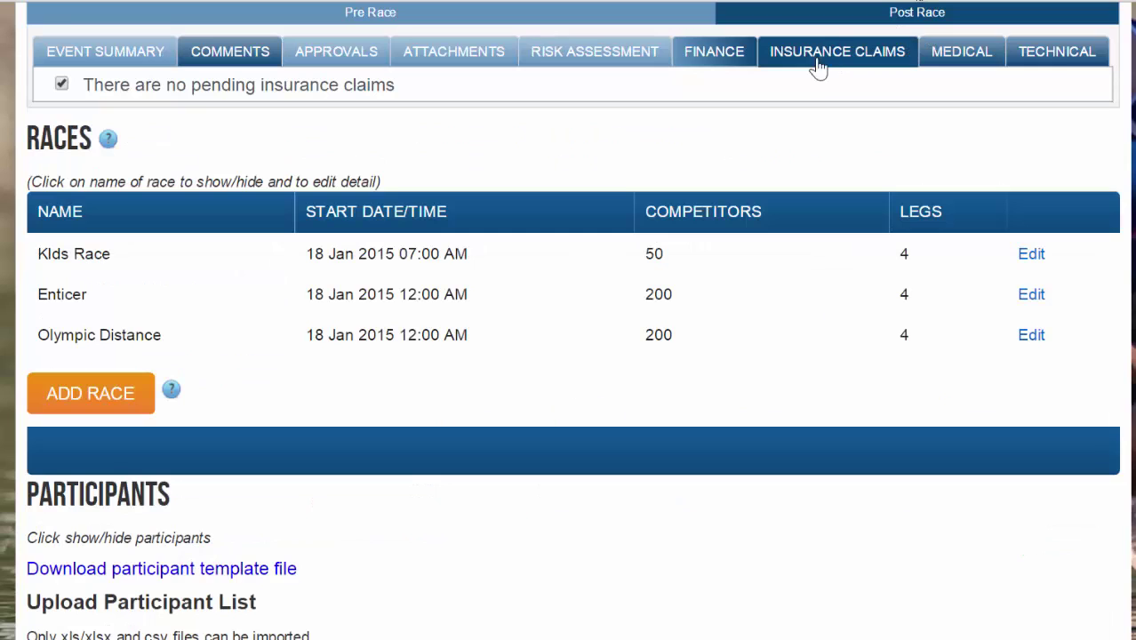
{"action": "scroll", "coordinate": [786, 127], "scroll_direction": "up", "scroll_amount": 2}
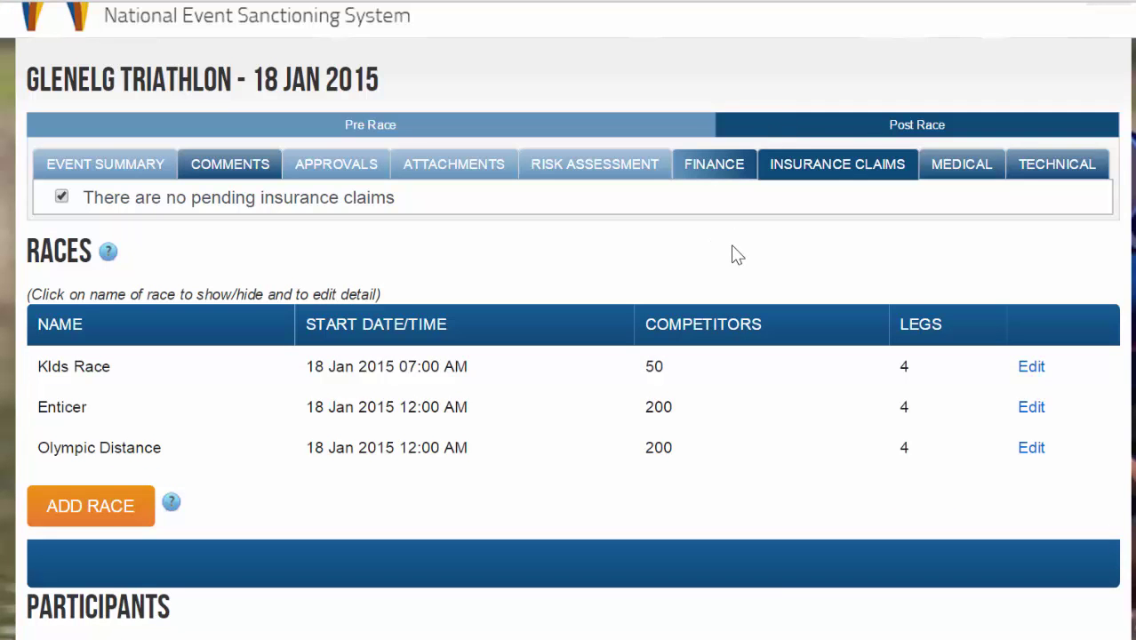
Clear the declaration of no pending insurance claims and review the incident fields of a new possible claim.
{"action": "left_click", "coordinate": [61, 198]}
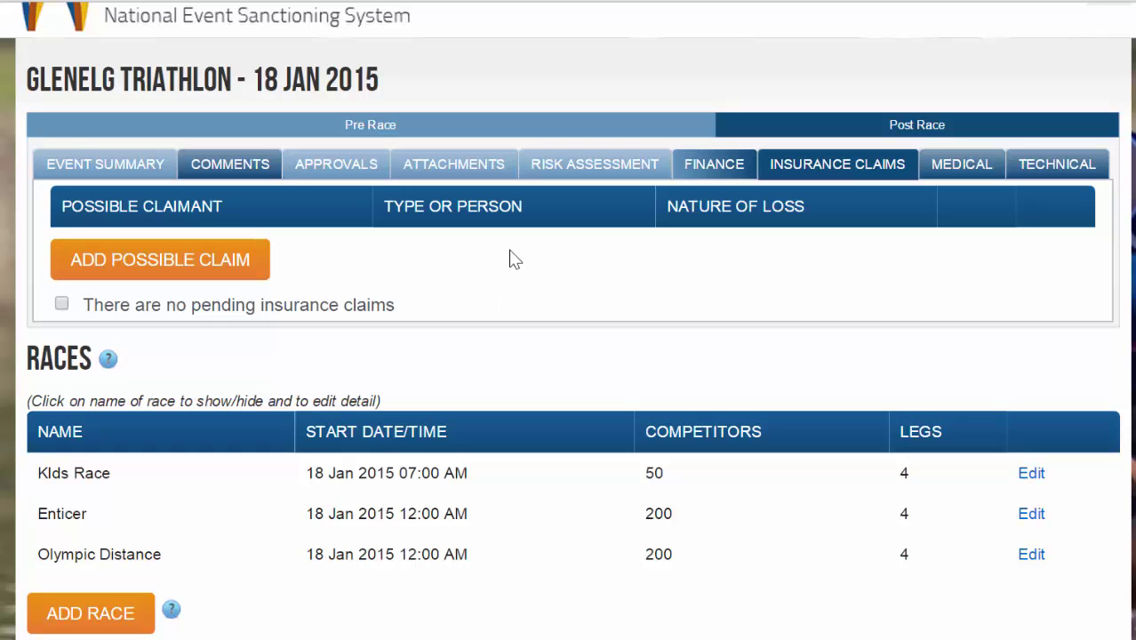
{"action": "left_click", "coordinate": [126, 266]}
{"action": "scroll", "coordinate": [660, 234], "scroll_direction": "down", "scroll_amount": 1}
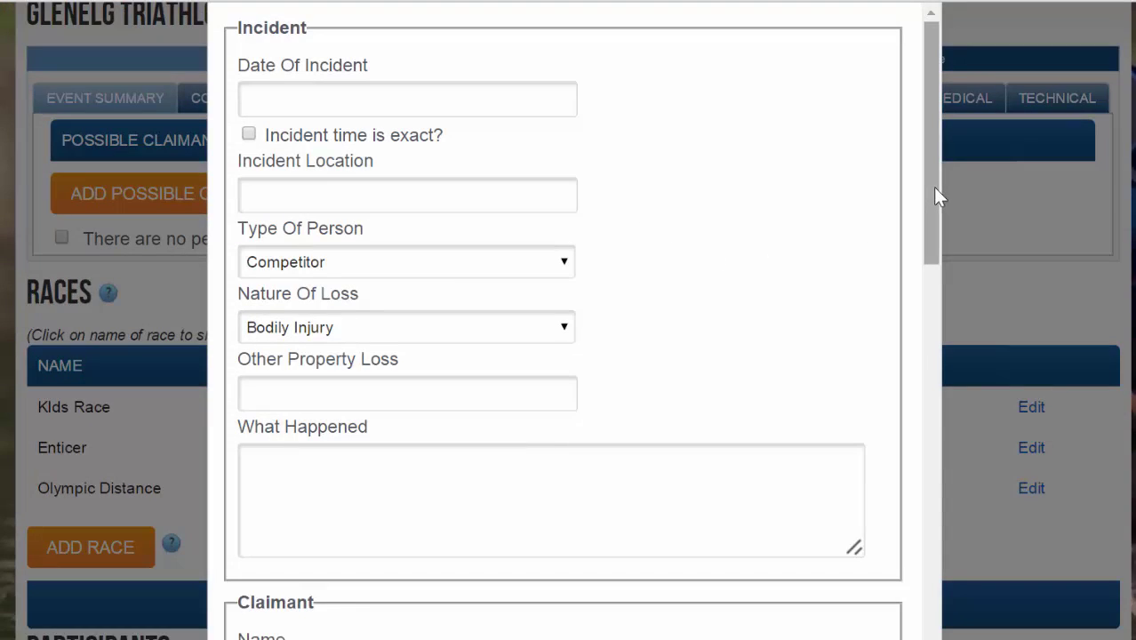
{"action": "left_click_drag", "start_coordinate": [931, 201], "coordinate": [925, 111]}
{"action": "scroll", "coordinate": [831, 181], "scroll_direction": "up", "scroll_amount": 1}
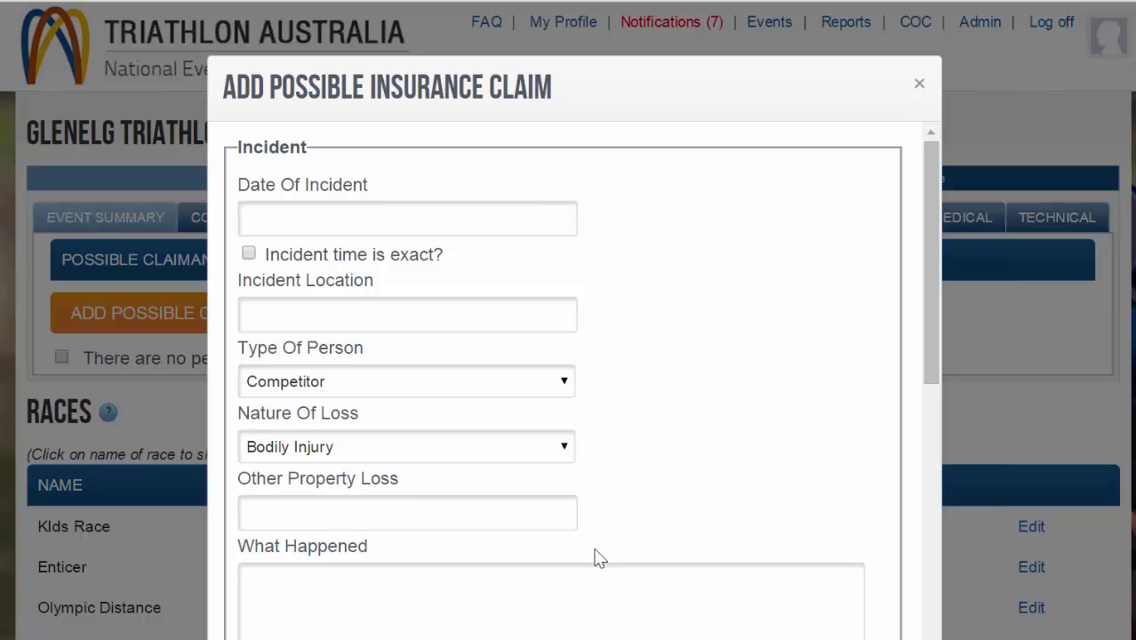
Close the possible claim form without saving and declare that there are no pending insurance claims.
{"action": "left_click", "coordinate": [297, 578]}
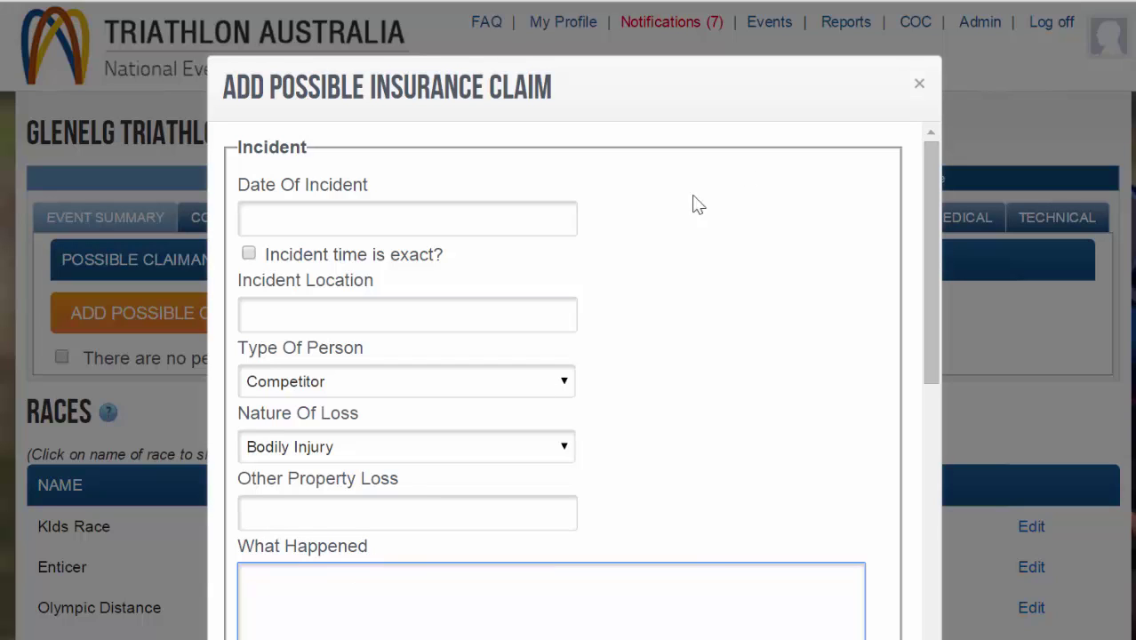
{"action": "left_click", "coordinate": [920, 86]}
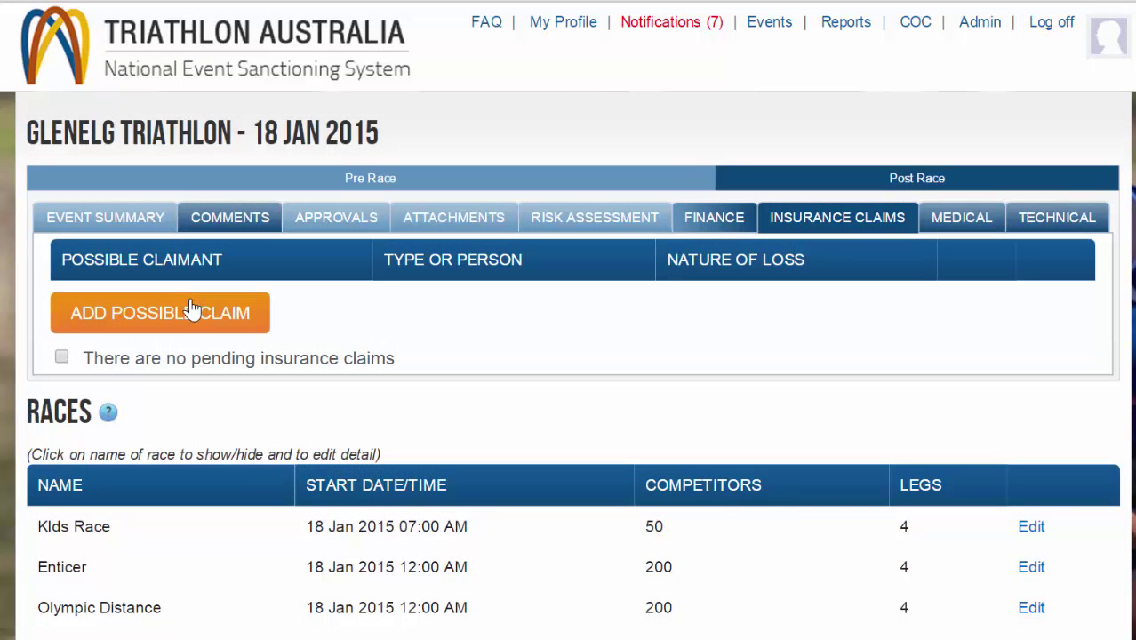
{"action": "left_click", "coordinate": [62, 357]}
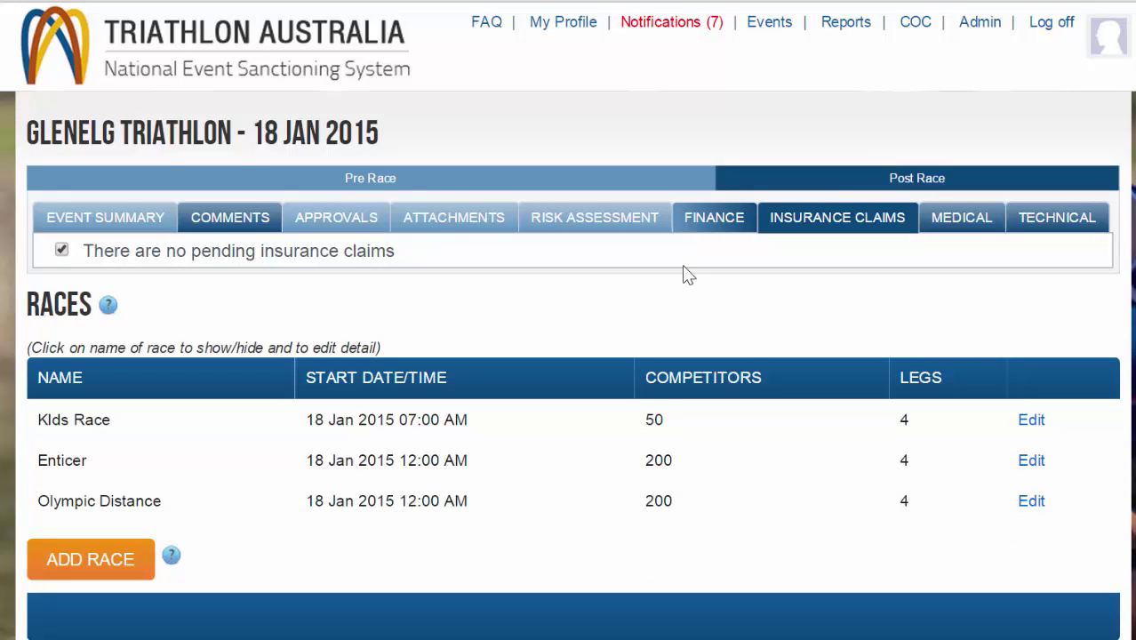
Review the sections of a new medical report, from medical personnel to treatment, and close it without saving.
{"action": "left_click", "coordinate": [973, 222]}
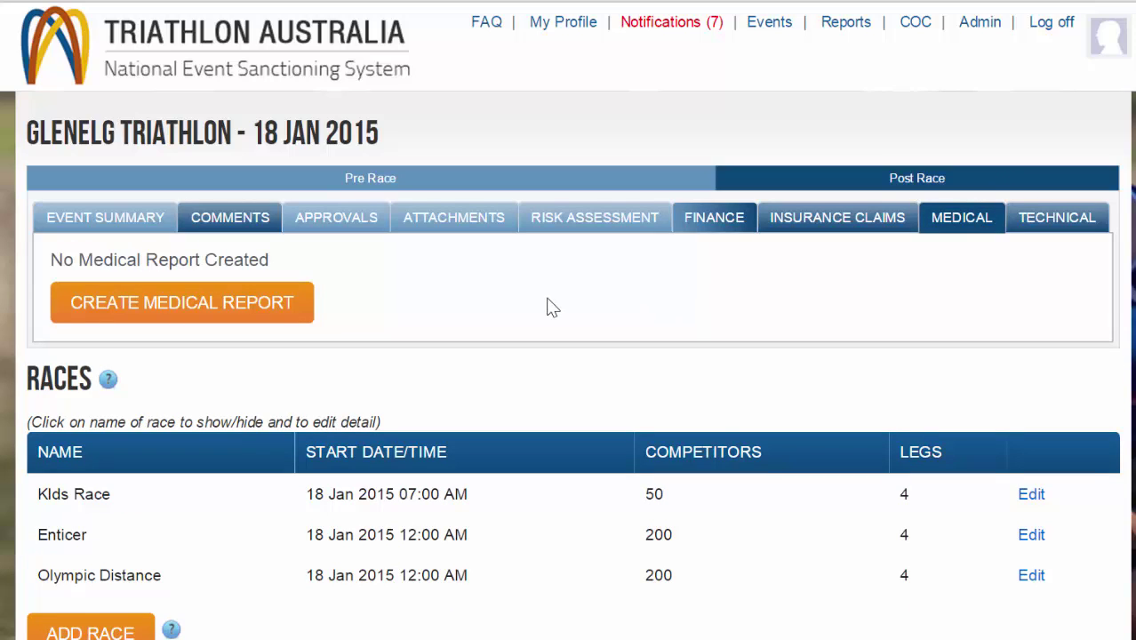
{"action": "left_click", "coordinate": [202, 311]}
{"action": "scroll", "coordinate": [431, 312], "scroll_direction": "down", "scroll_amount": 1}
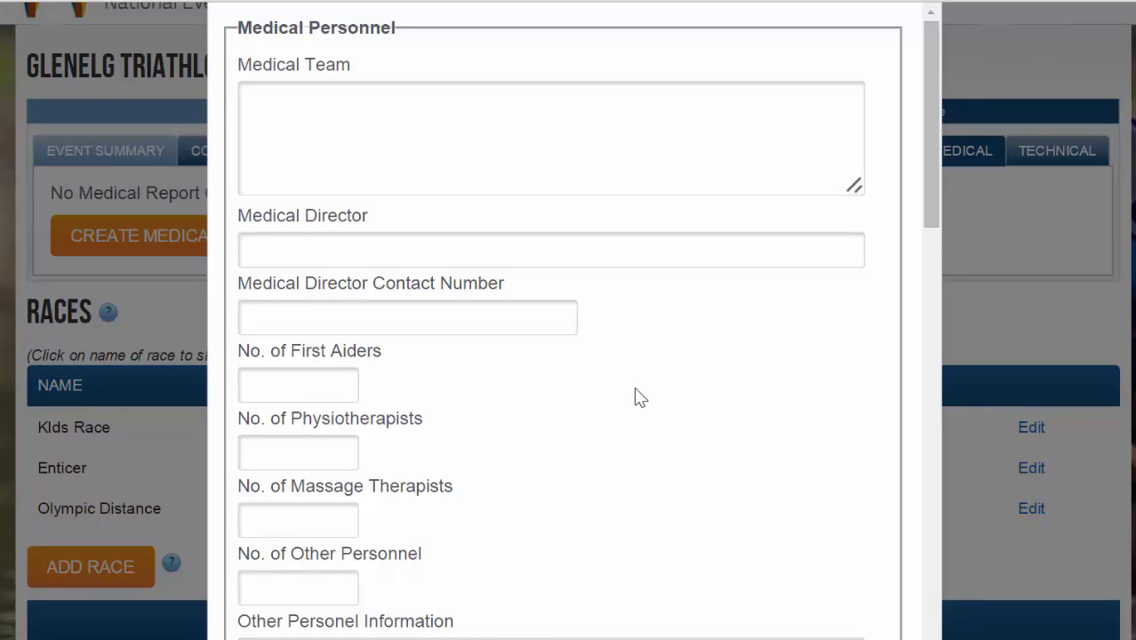
{"action": "scroll", "coordinate": [694, 418], "scroll_direction": "down", "scroll_amount": 5}
{"action": "scroll", "coordinate": [668, 436], "scroll_direction": "down", "scroll_amount": 5}
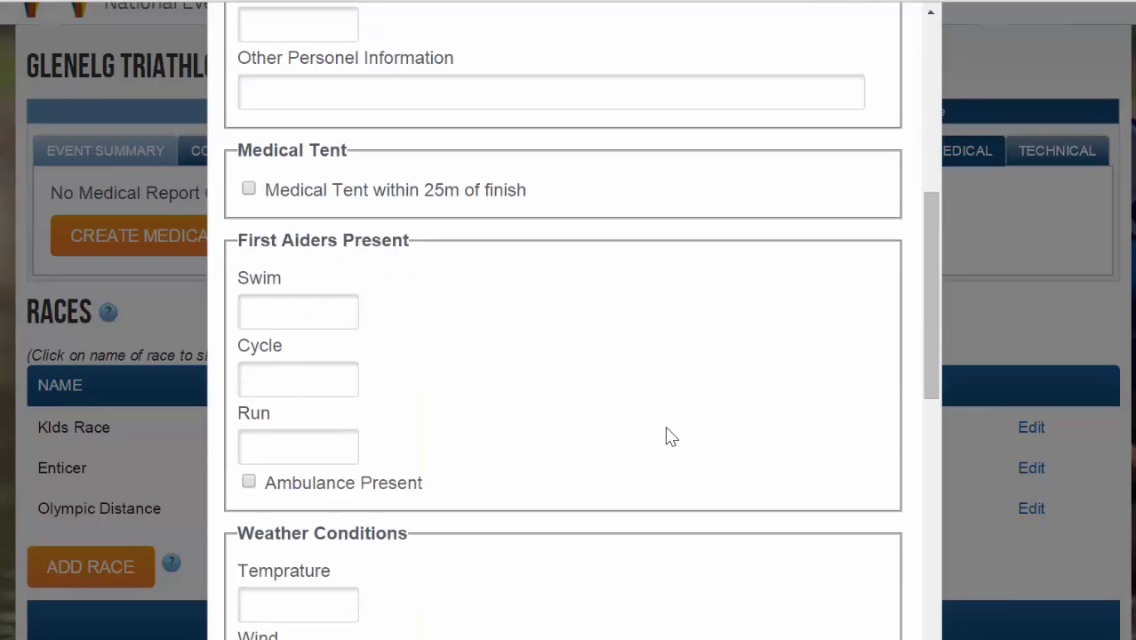
{"action": "scroll", "coordinate": [667, 433], "scroll_direction": "down", "scroll_amount": 5}
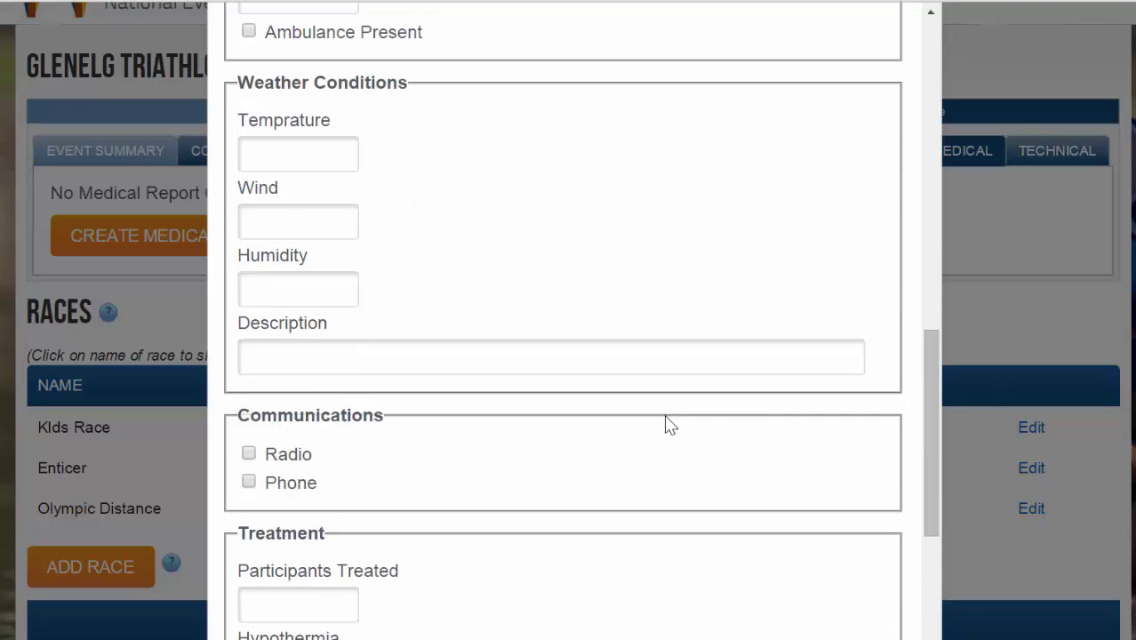
{"action": "scroll", "coordinate": [745, 472], "scroll_direction": "up", "scroll_amount": 15}
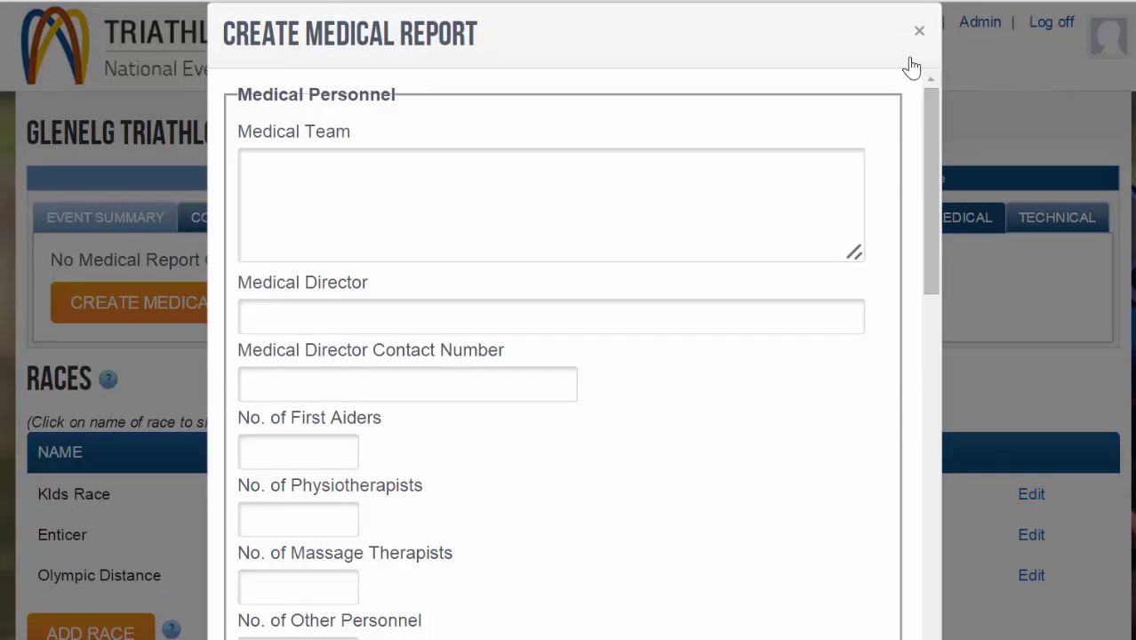
{"action": "left_click", "coordinate": [918, 34]}
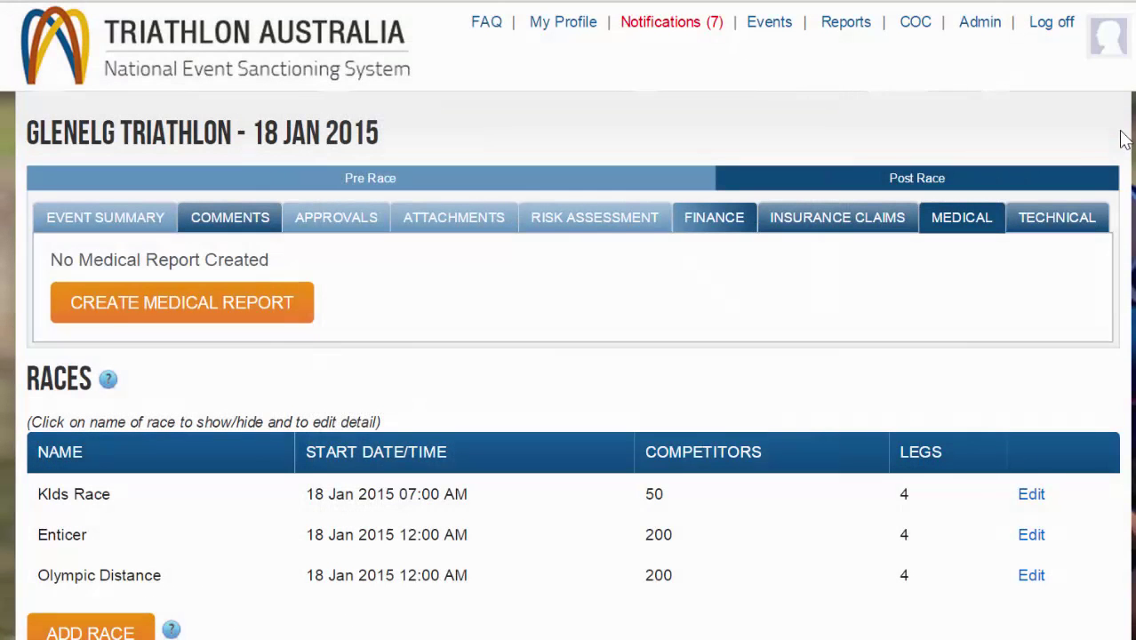
Examine the event's technical section, covering the Race Director Report, the Confidential Report and the Technical Report.
{"action": "left_click", "coordinate": [1056, 224]}
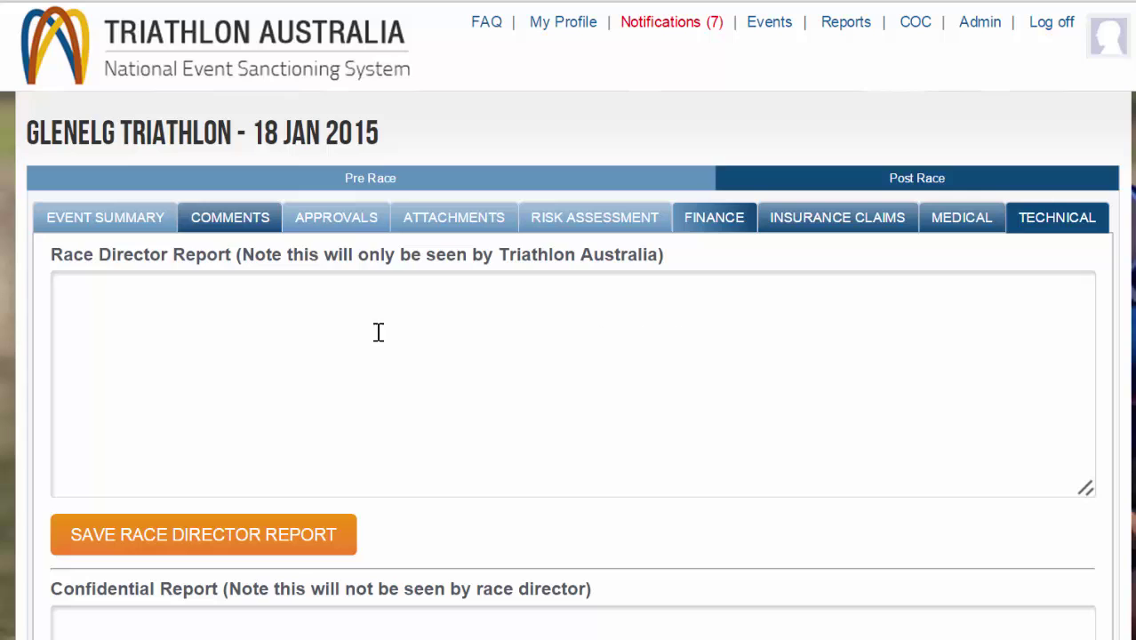
{"action": "left_click", "coordinate": [107, 303]}
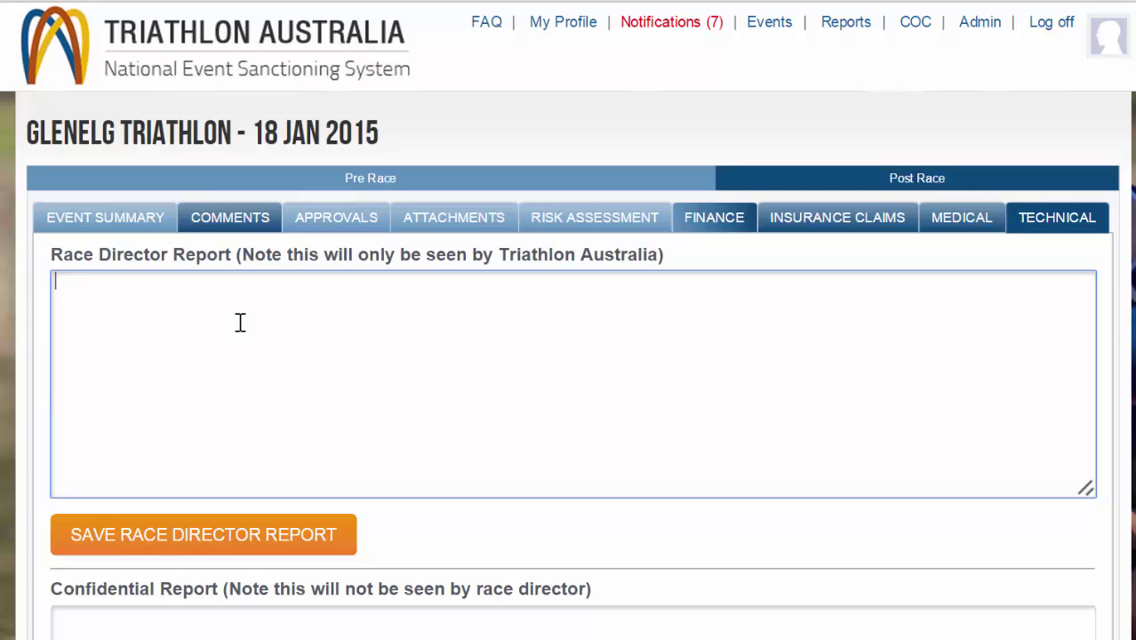
{"action": "scroll", "coordinate": [420, 328], "scroll_direction": "down", "scroll_amount": 4}
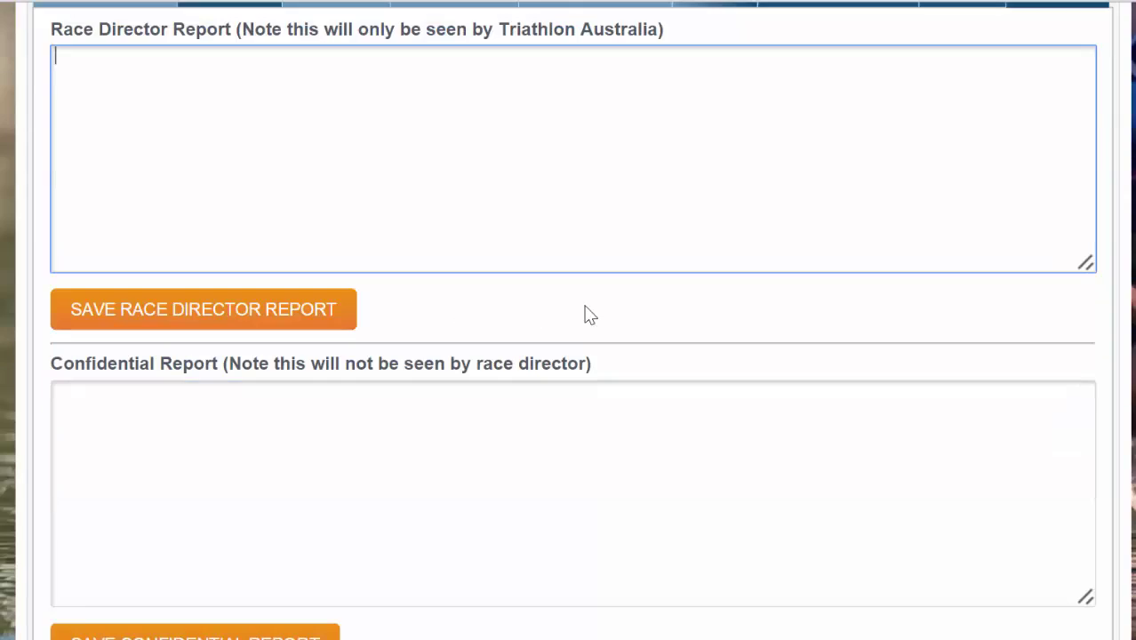
{"action": "scroll", "coordinate": [574, 284], "scroll_direction": "down", "scroll_amount": 3}
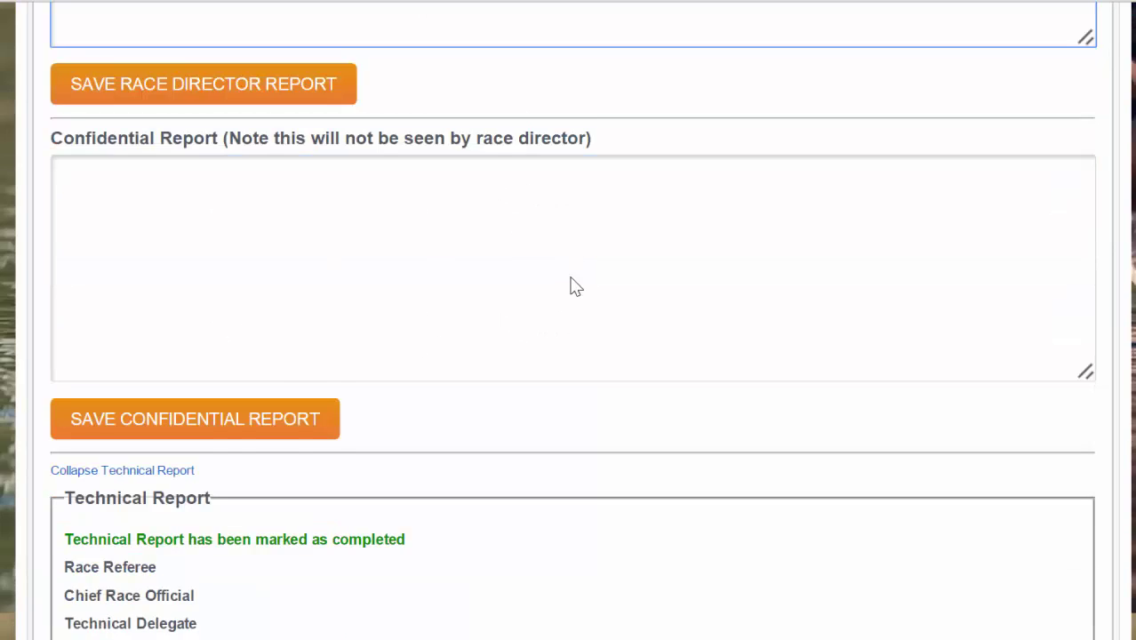
{"action": "scroll", "coordinate": [693, 267], "scroll_direction": "down", "scroll_amount": 3}
{"action": "scroll", "coordinate": [609, 309], "scroll_direction": "down", "scroll_amount": 1}
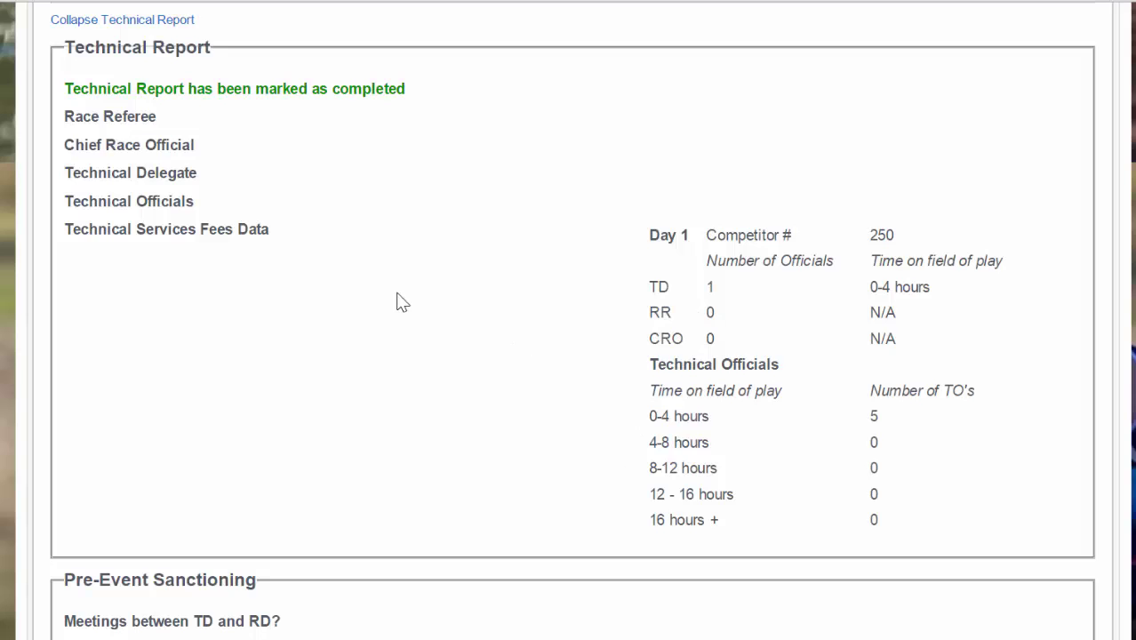
Examine the Technical Report's questions from Pre-Event Sanctioning through Technical, and return to the empty Race Director Report field.
{"action": "scroll", "coordinate": [395, 300], "scroll_direction": "down", "scroll_amount": 4}
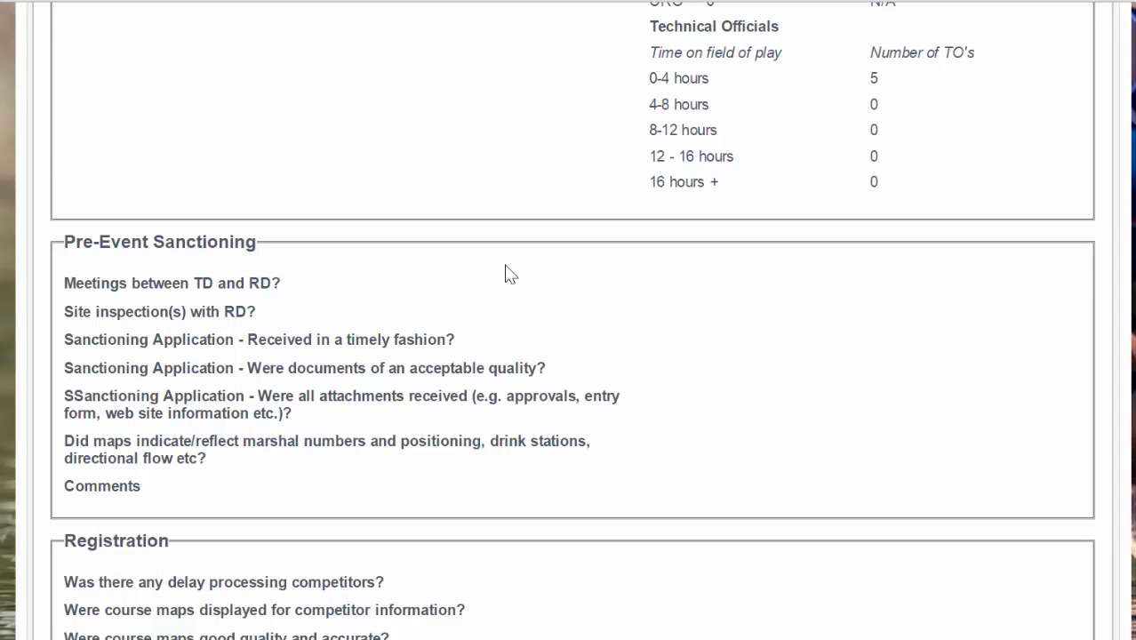
{"action": "scroll", "coordinate": [540, 294], "scroll_direction": "down", "scroll_amount": 3}
{"action": "scroll", "coordinate": [532, 224], "scroll_direction": "down", "scroll_amount": 9}
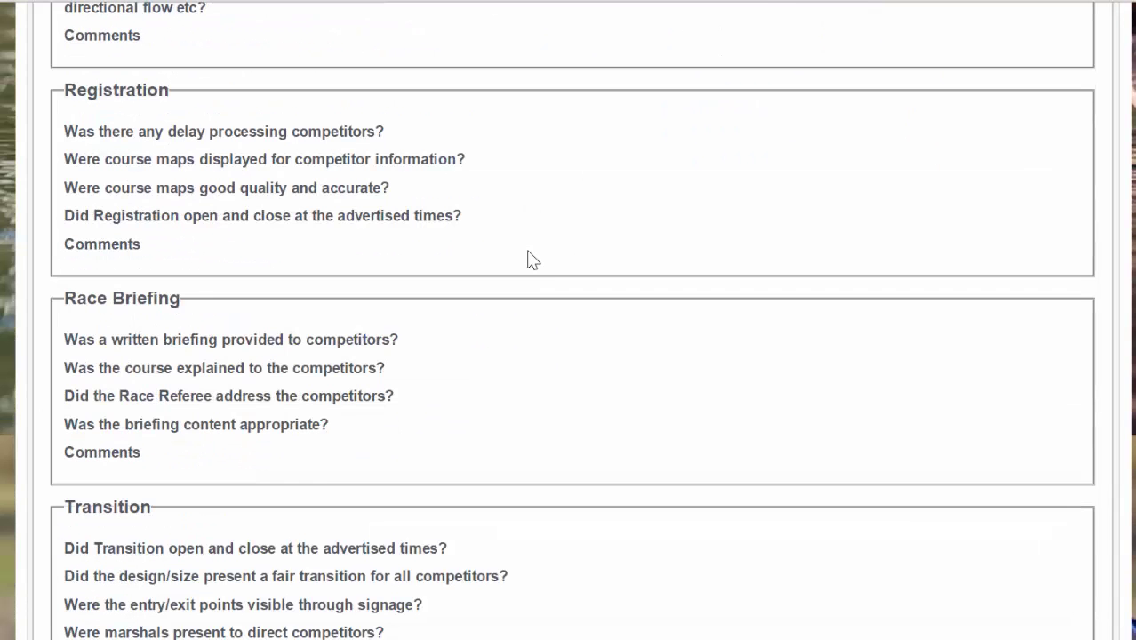
{"action": "scroll", "coordinate": [541, 264], "scroll_direction": "down", "scroll_amount": 3}
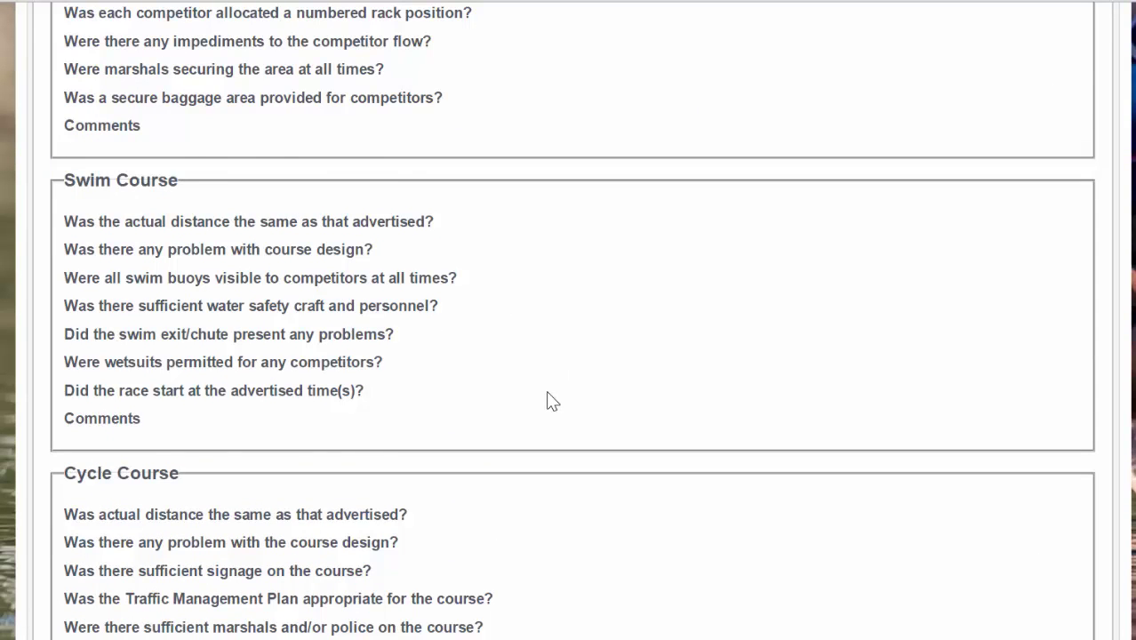
{"action": "scroll", "coordinate": [529, 400], "scroll_direction": "down", "scroll_amount": 8}
{"action": "scroll", "coordinate": [517, 409], "scroll_direction": "down", "scroll_amount": 2}
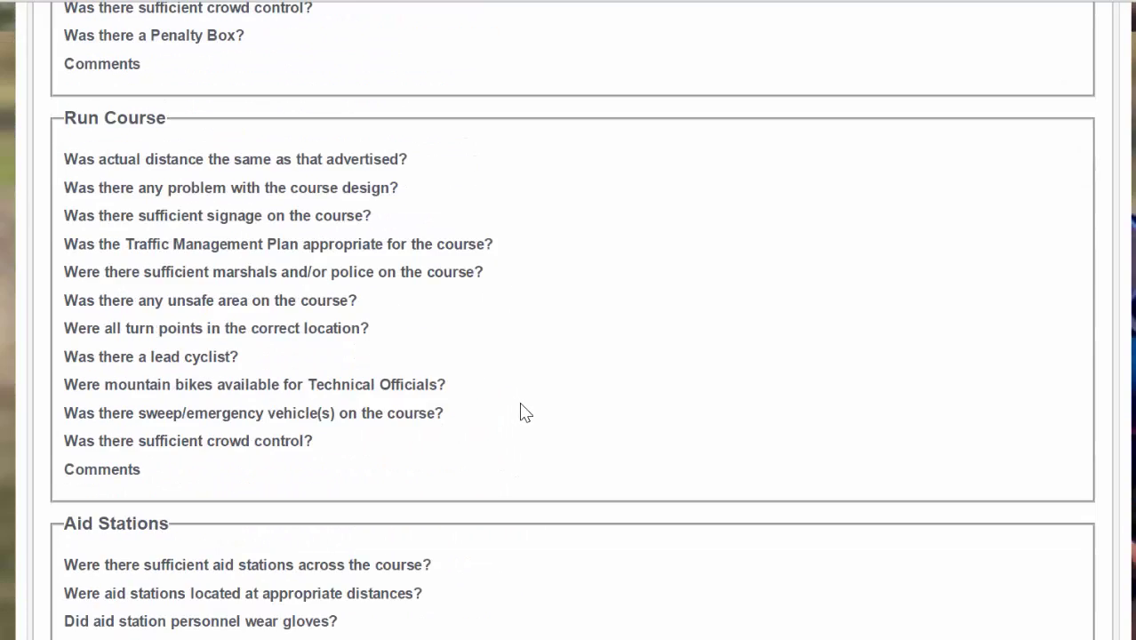
{"action": "scroll", "coordinate": [516, 356], "scroll_direction": "down", "scroll_amount": 4}
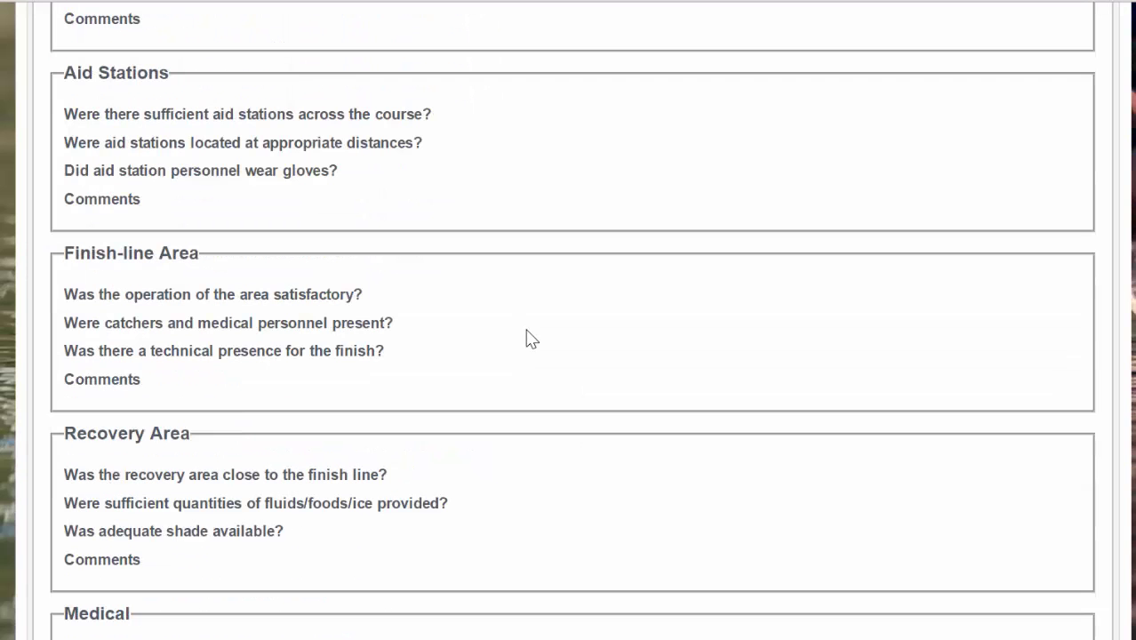
{"action": "scroll", "coordinate": [531, 286], "scroll_direction": "down", "scroll_amount": 1}
{"action": "scroll", "coordinate": [537, 283], "scroll_direction": "down", "scroll_amount": 3}
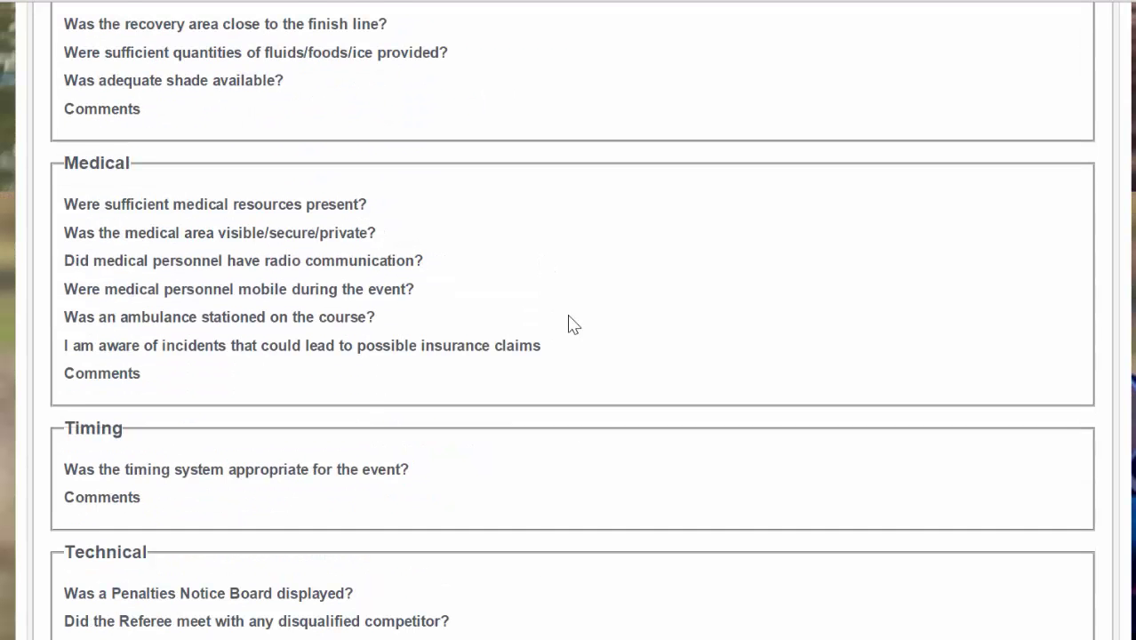
{"action": "scroll", "coordinate": [553, 335], "scroll_direction": "up", "scroll_amount": 13}
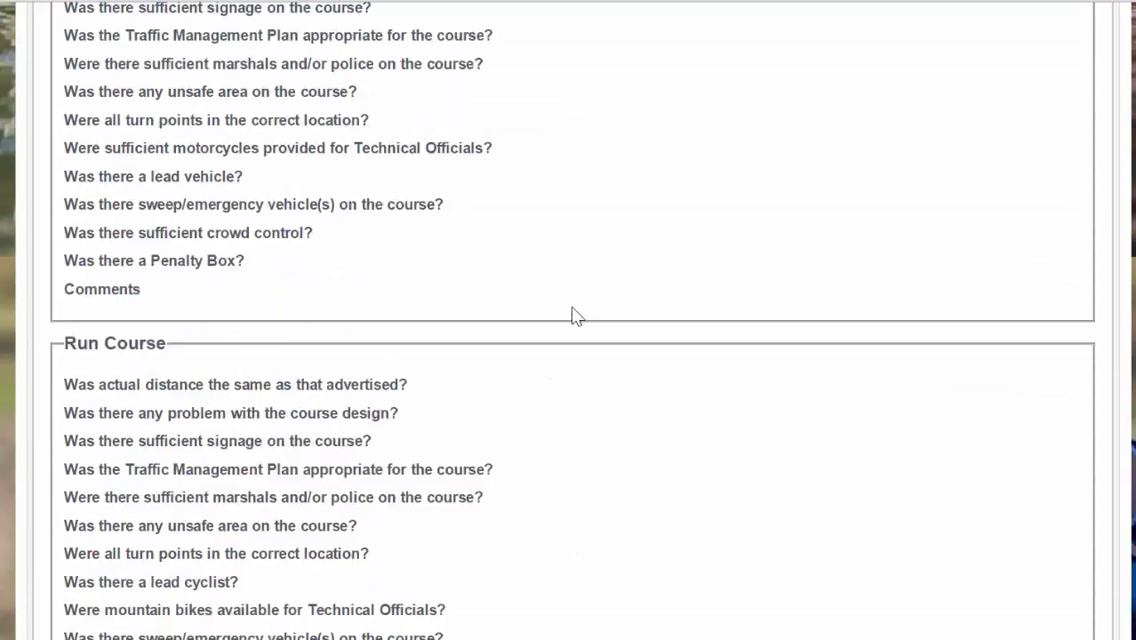
{"action": "scroll", "coordinate": [576, 309], "scroll_direction": "up", "scroll_amount": 15}
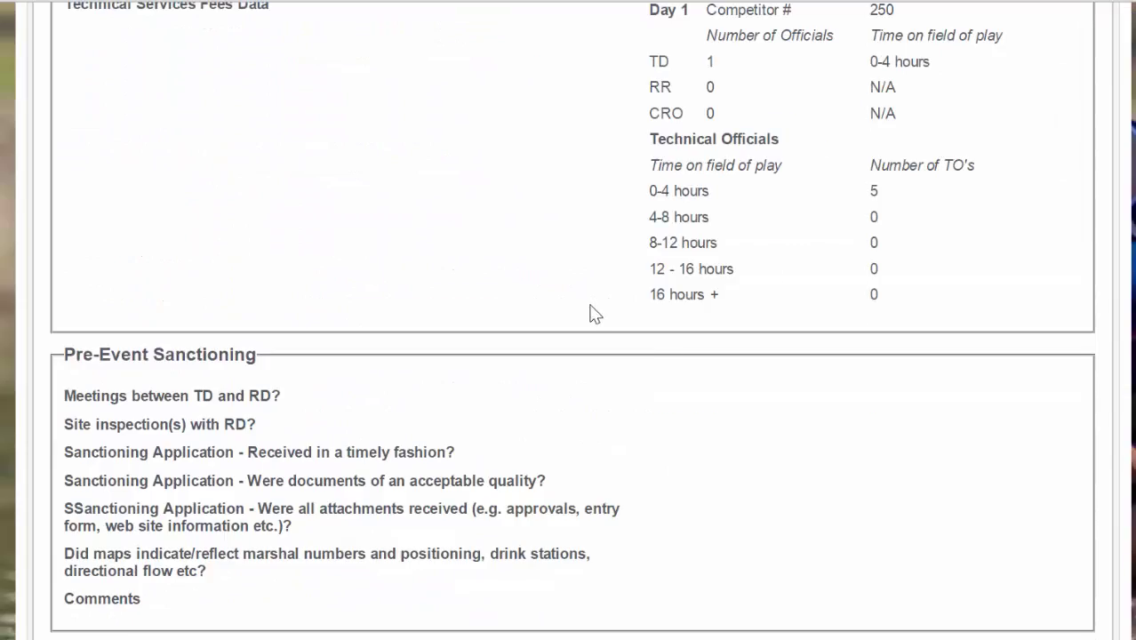
{"action": "scroll", "coordinate": [580, 288], "scroll_direction": "up", "scroll_amount": 6}
{"action": "left_click", "coordinate": [787, 384]}
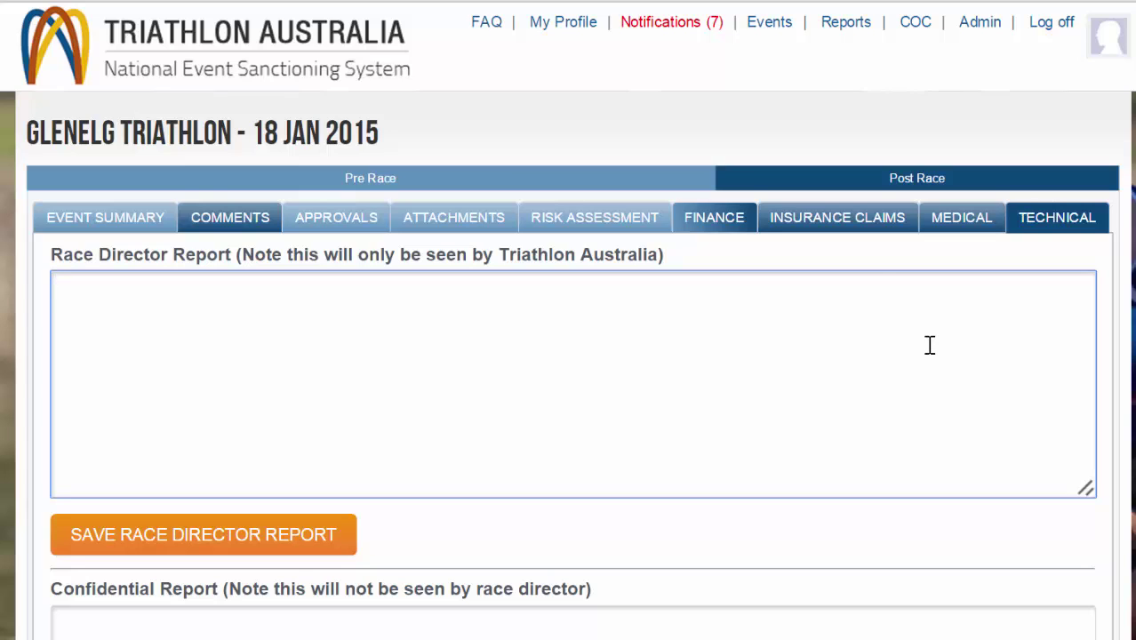
Review the event's invoices in the finance section and return to the event summary.
{"action": "left_click", "coordinate": [725, 222]}
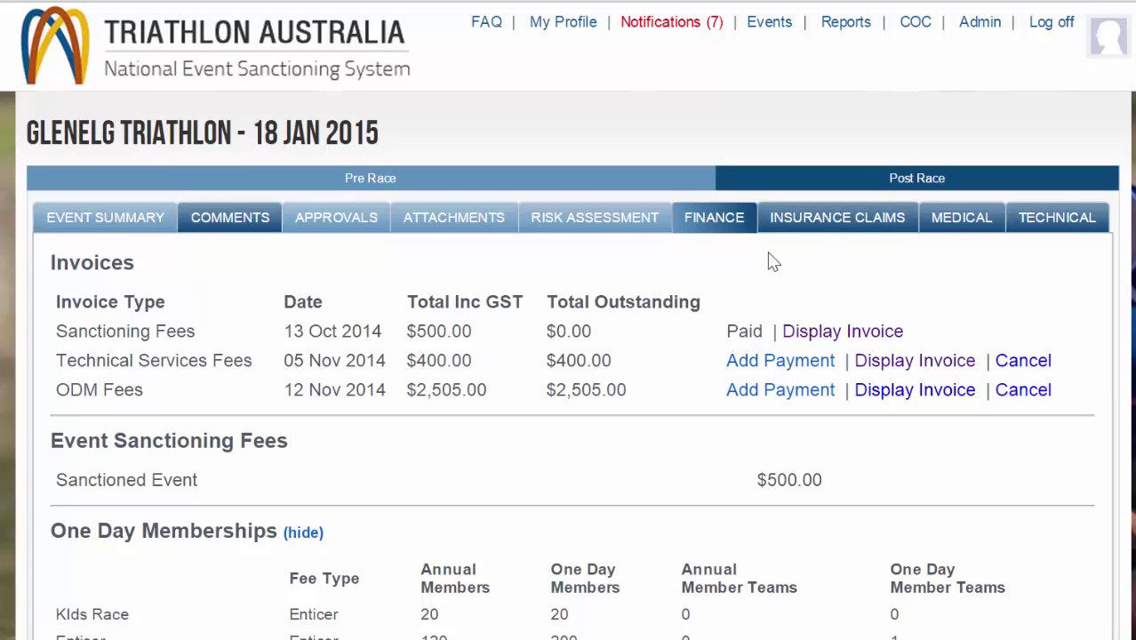
{"action": "left_click", "coordinate": [95, 222]}
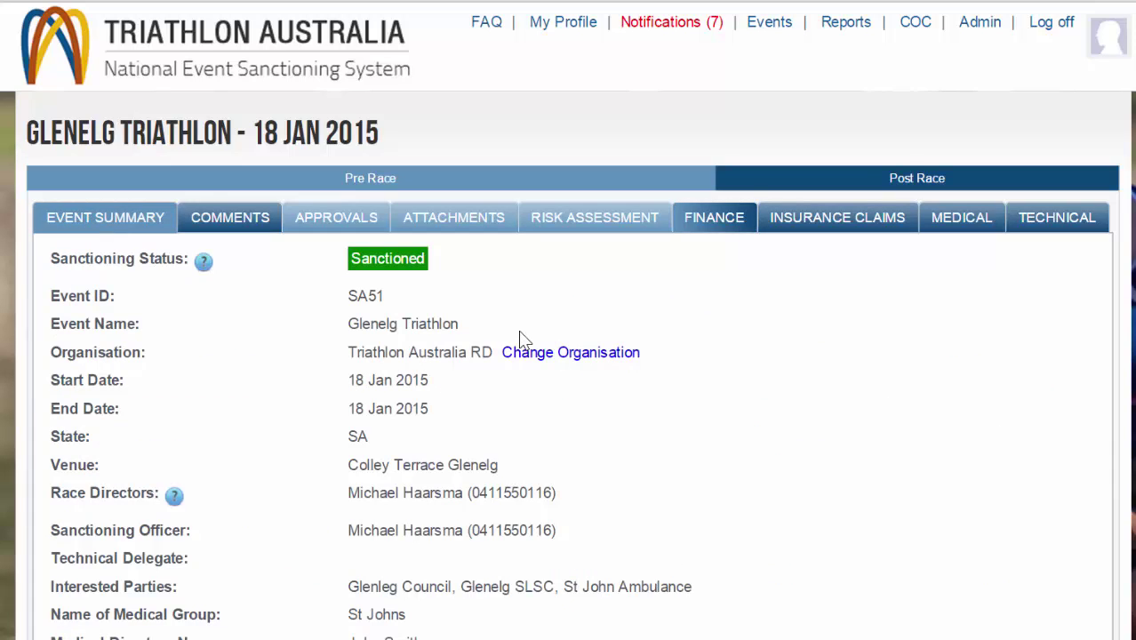